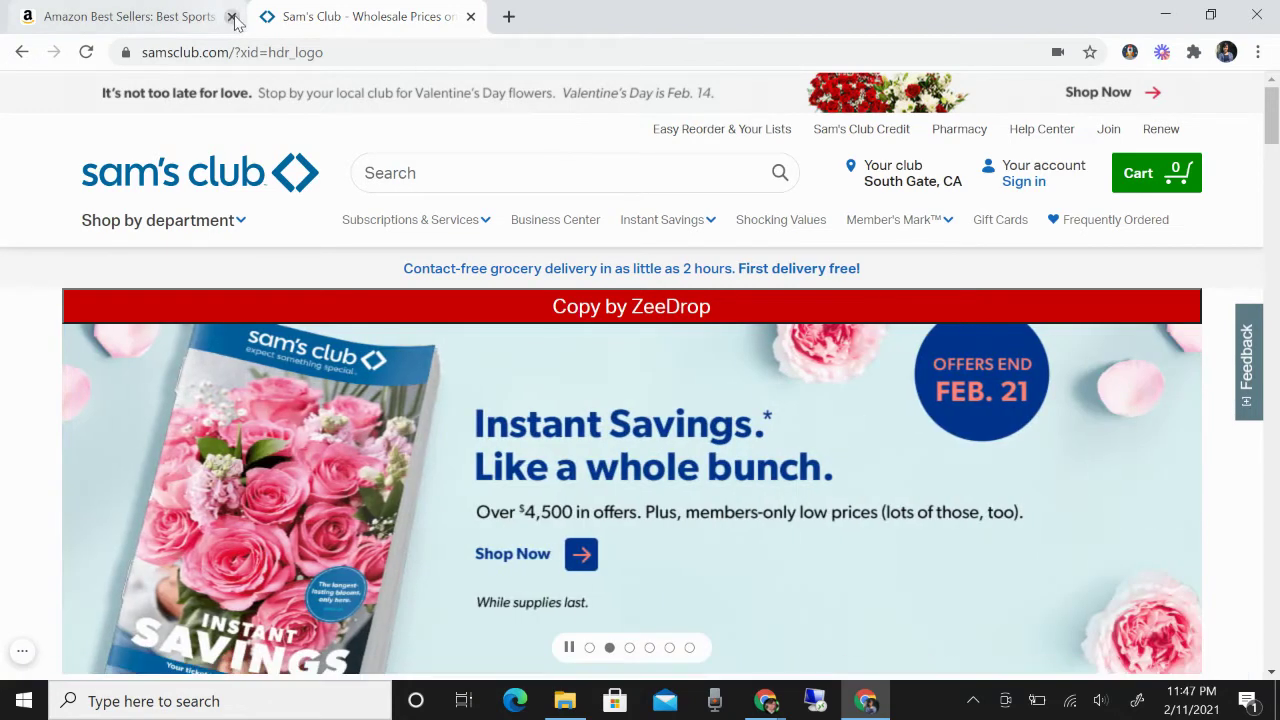
Close the Amazon Best Sellers tab and open the Gain + AromaBoost Original detergent page from recent views
left_click(231, 16)
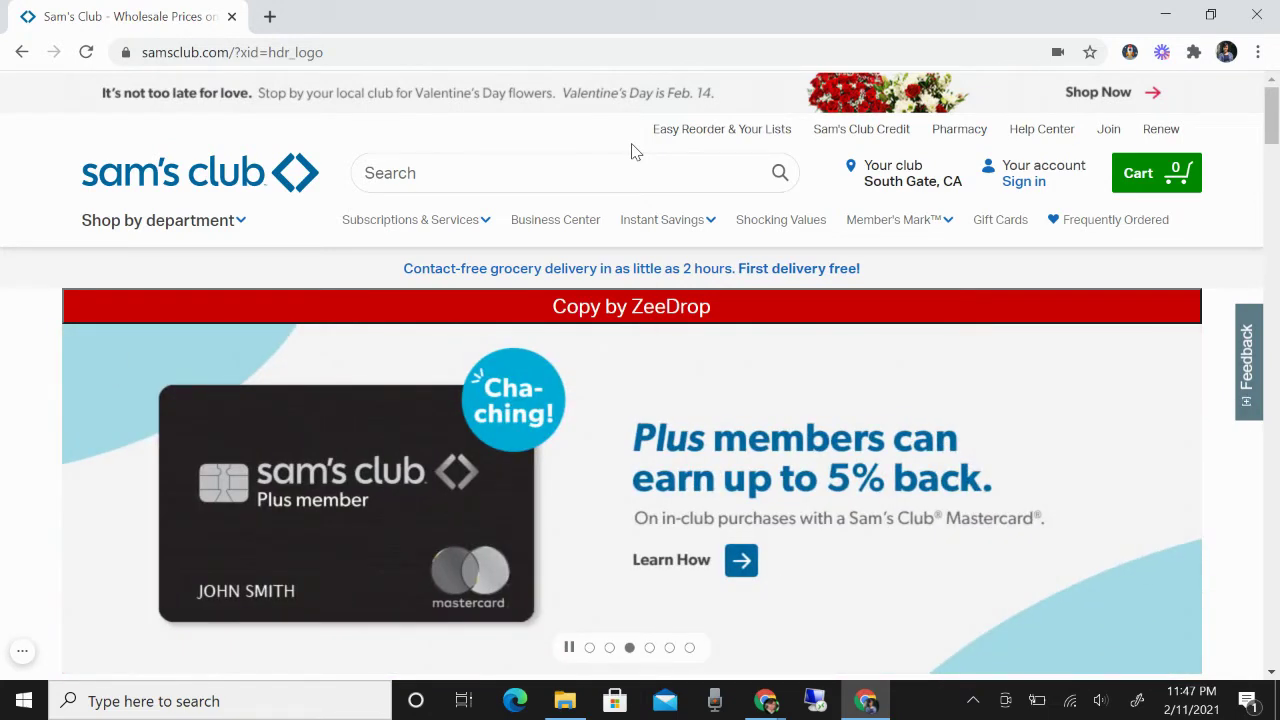
scroll(631, 150, "down", 1)
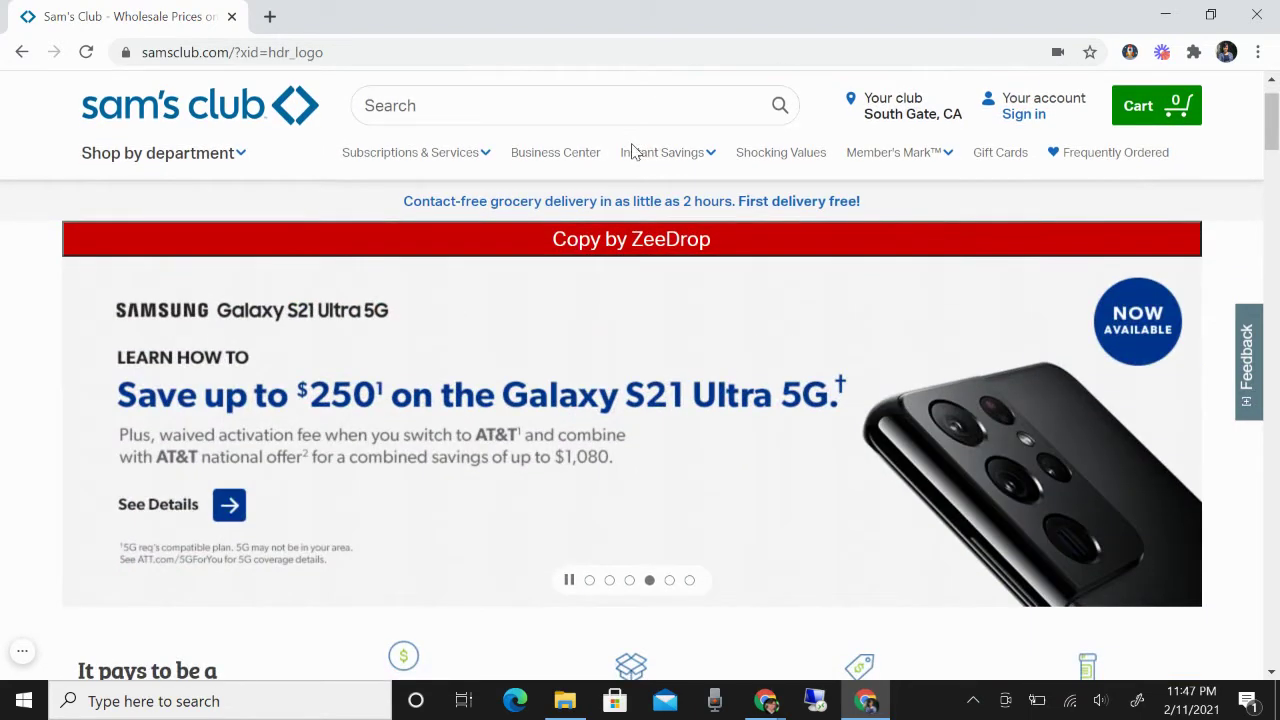
scroll(631, 150, "up", 1)
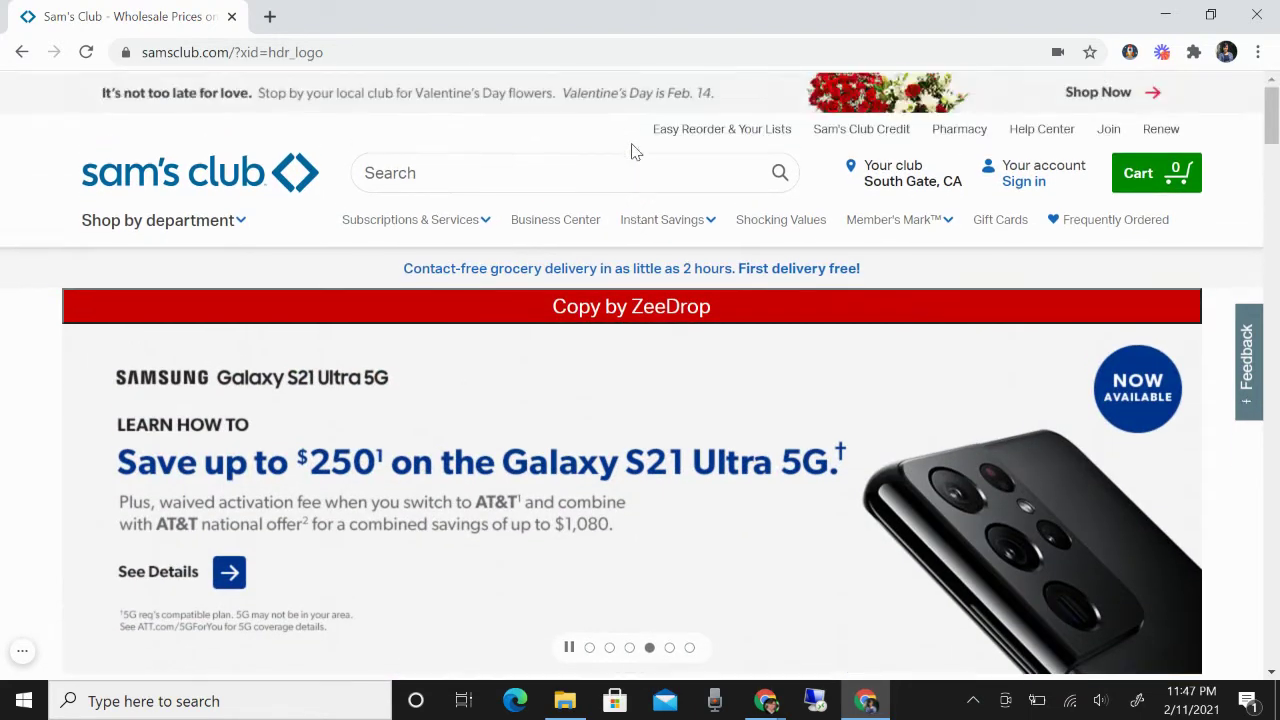
scroll(631, 150, "down", 1)
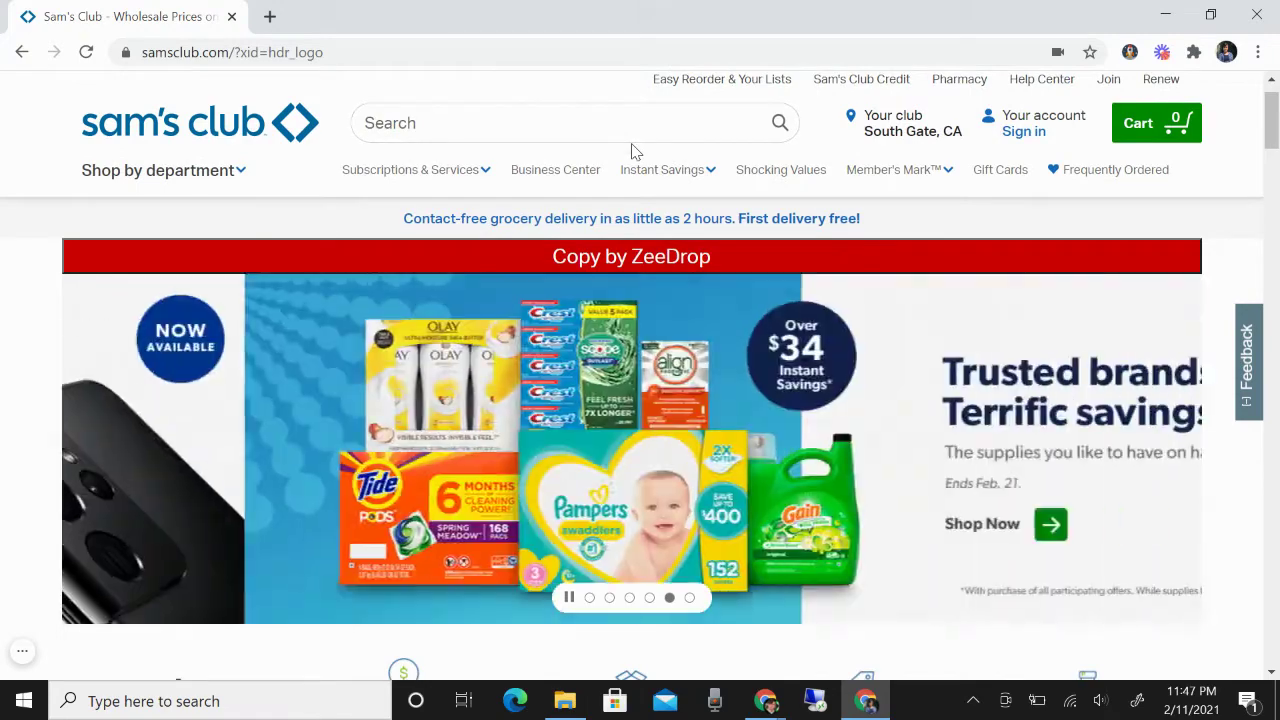
scroll(631, 150, "down", 3)
scroll(631, 150, "down", 4)
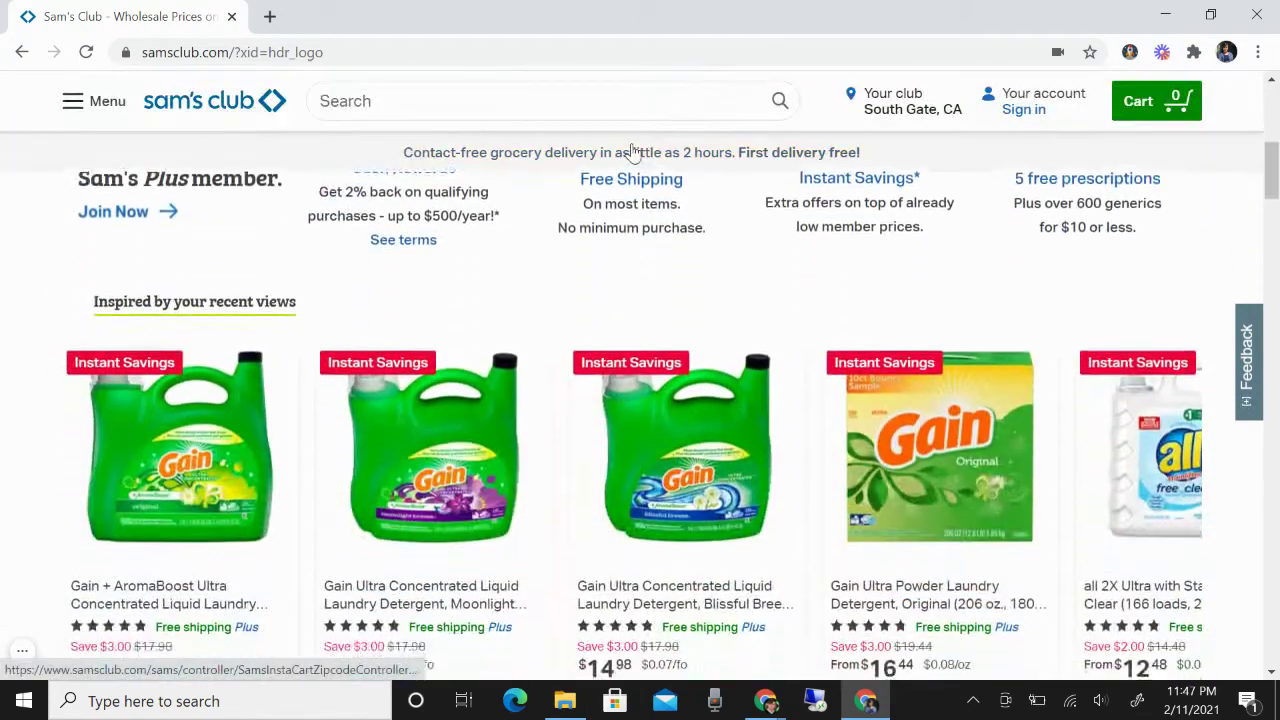
scroll(786, 480, "down", 1)
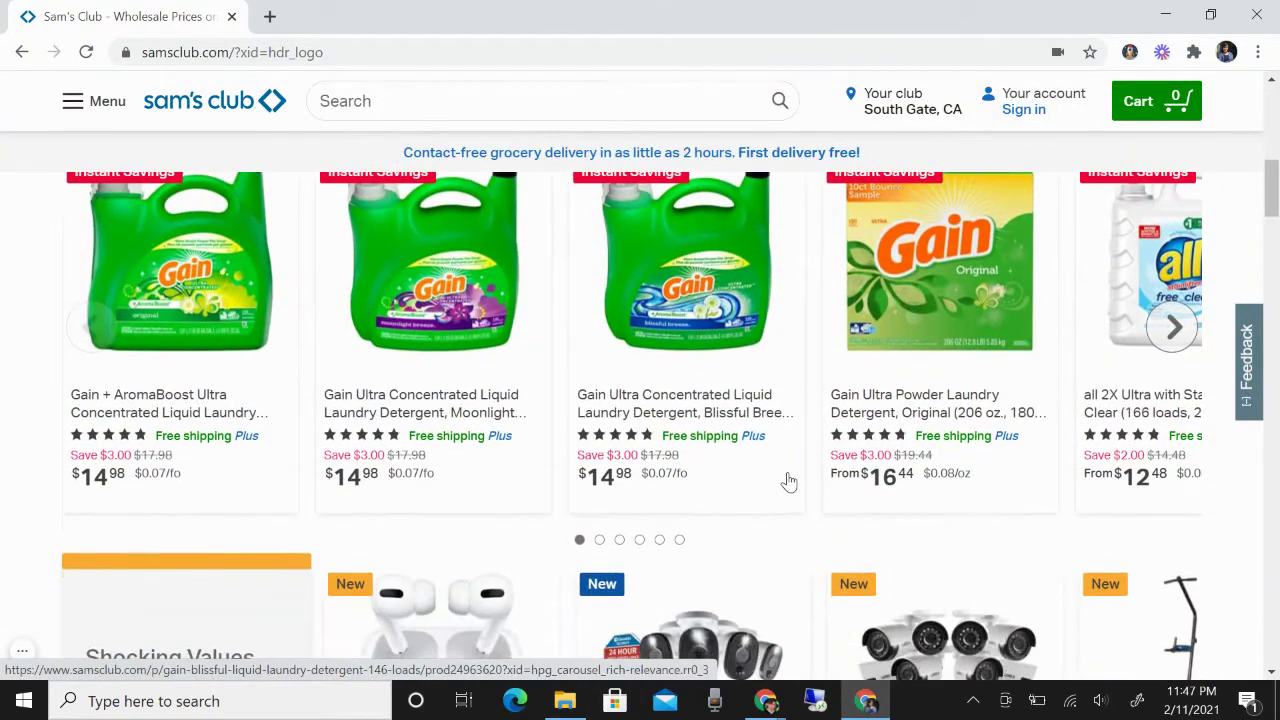
left_click(185, 428)
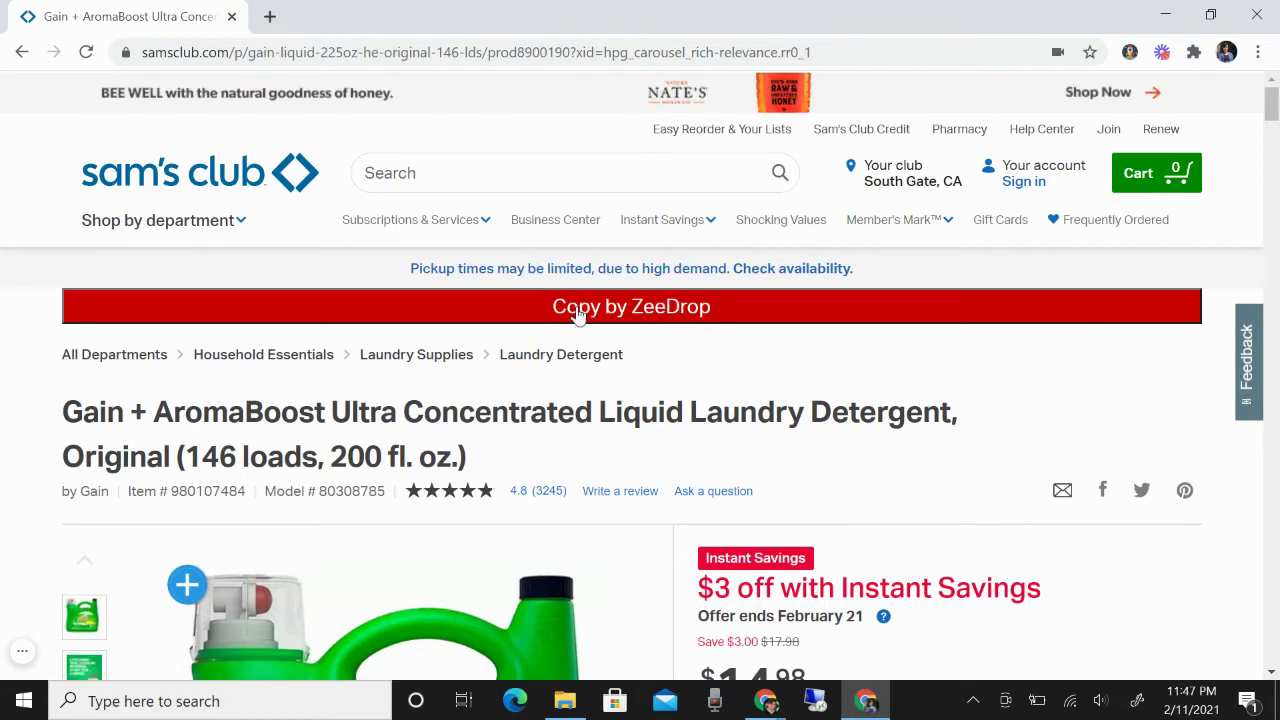
Copy the Gain + AromaBoost 146-load detergent listing into ZeeDrop
scroll(749, 334, "down", 1)
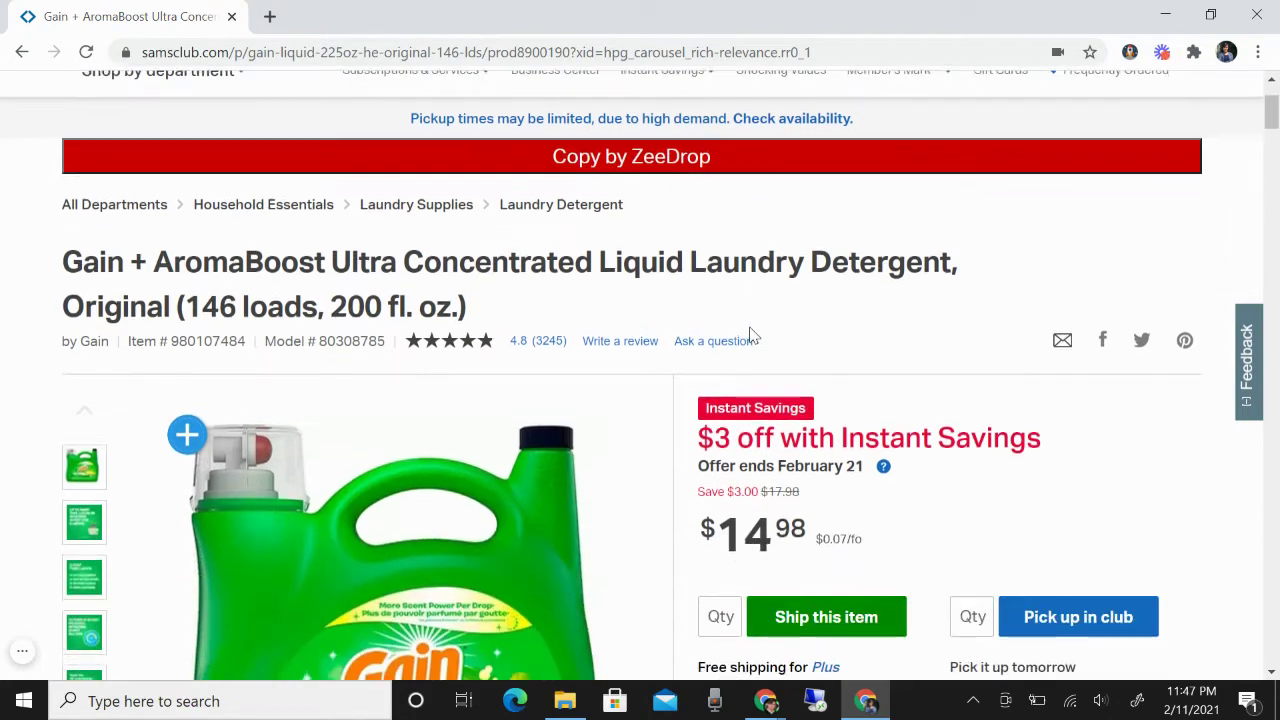
scroll(752, 335, "up", 1)
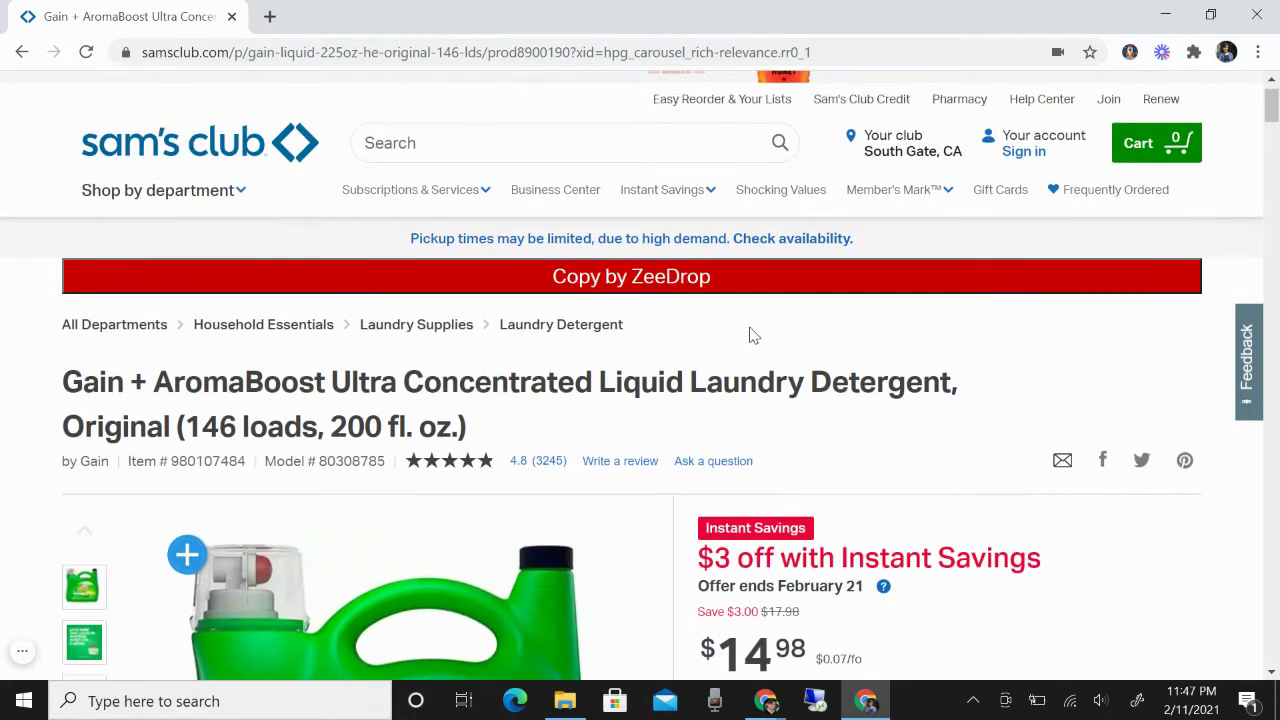
left_click(668, 277)
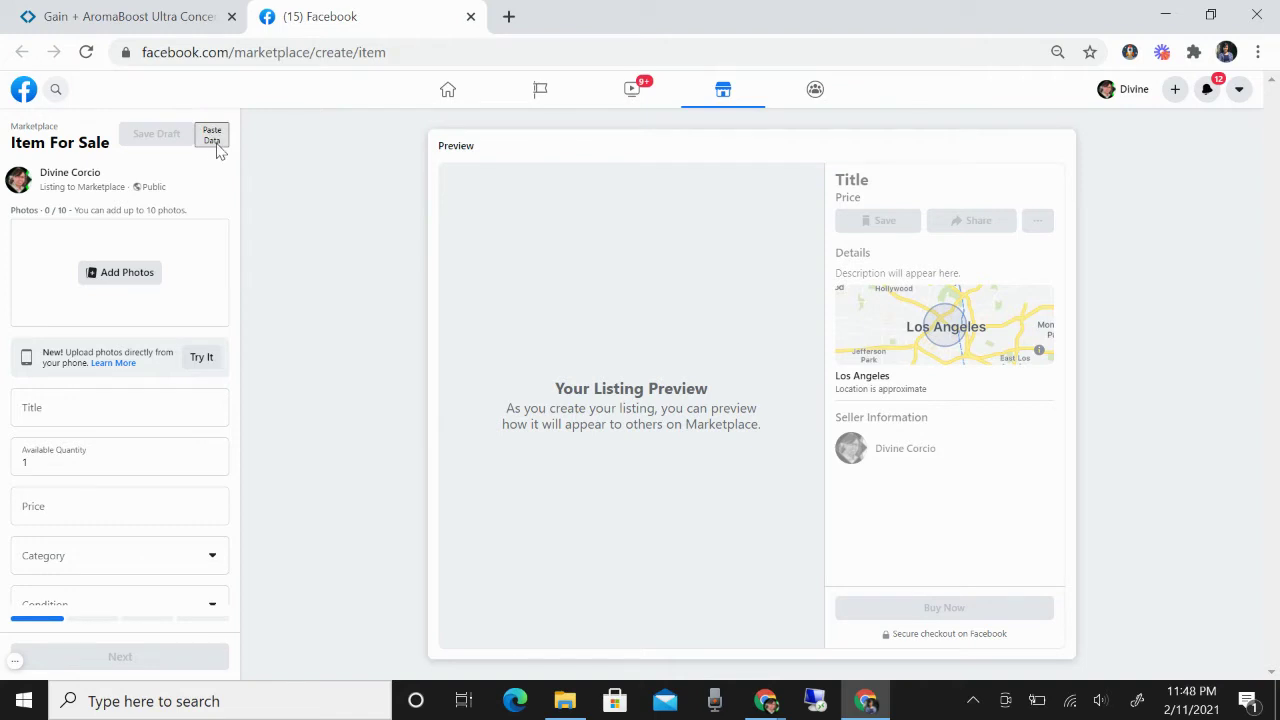
Paste the ZeeDrop data into the Item For Sale form to fill the photos, title, price and description
left_click(216, 140)
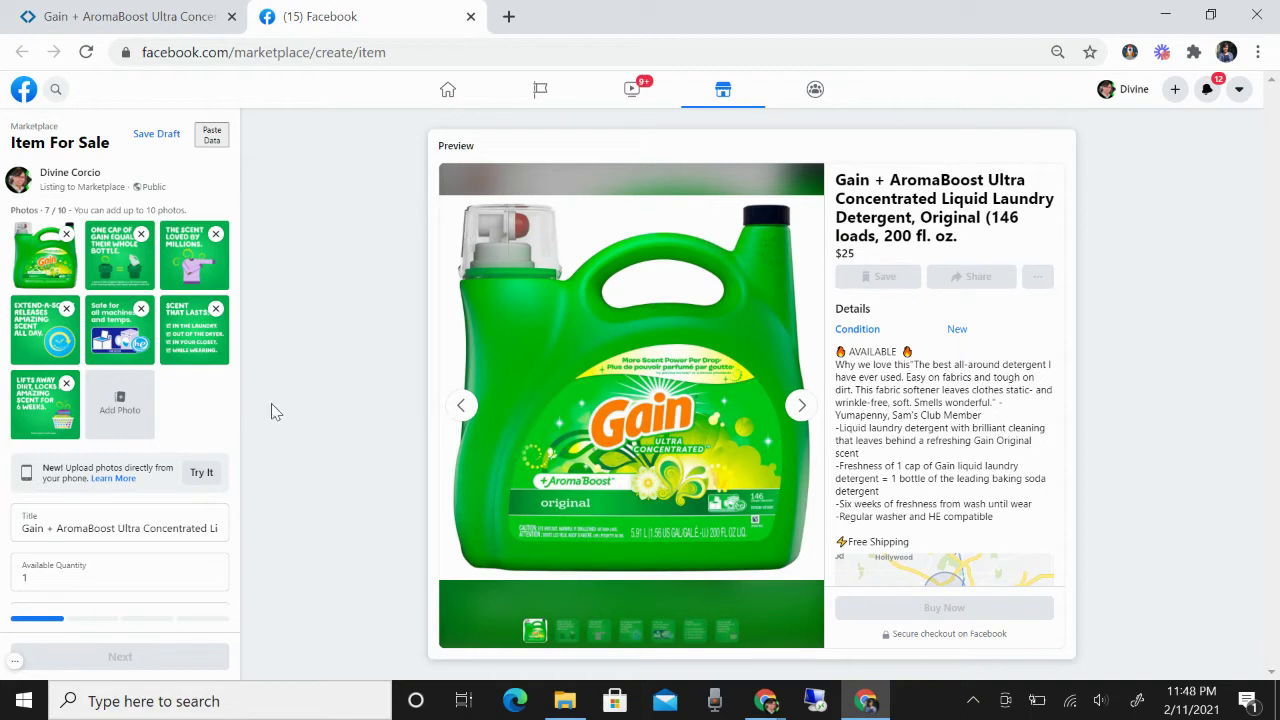
Set the listing category to Laundry Detergents by searching 'deter'
scroll(164, 390, "down", 2)
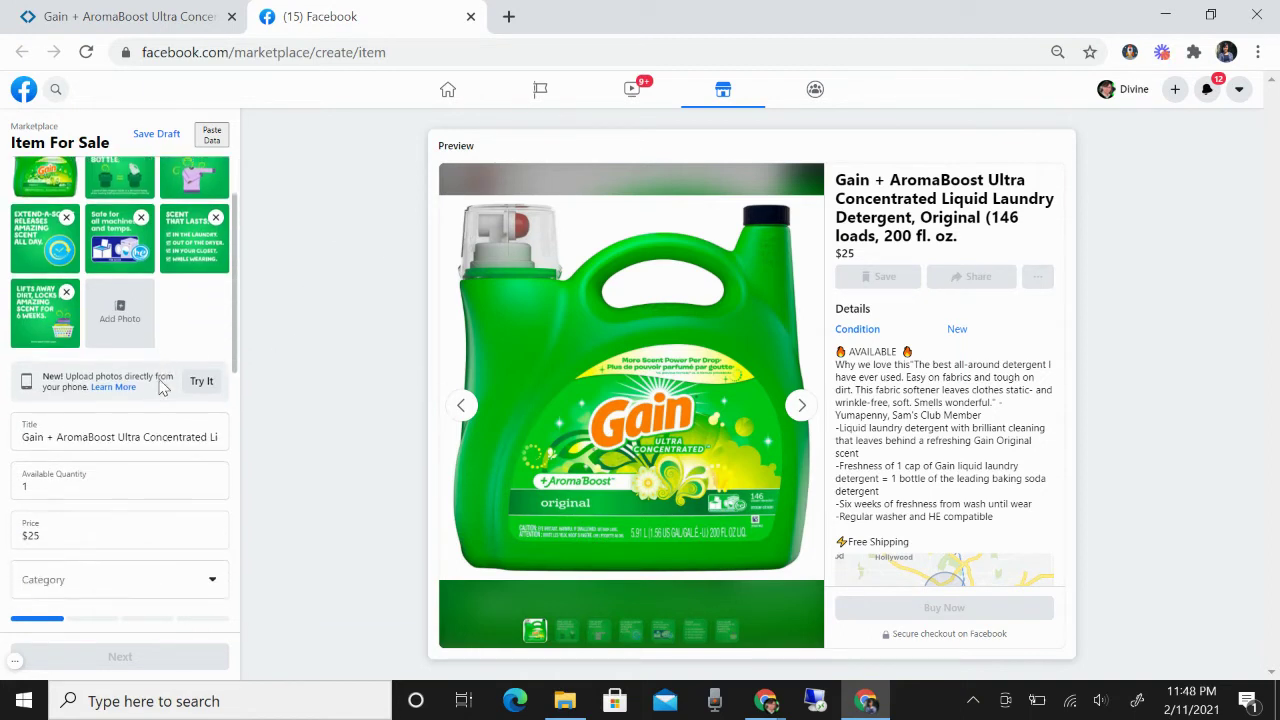
scroll(164, 388, "down", 3)
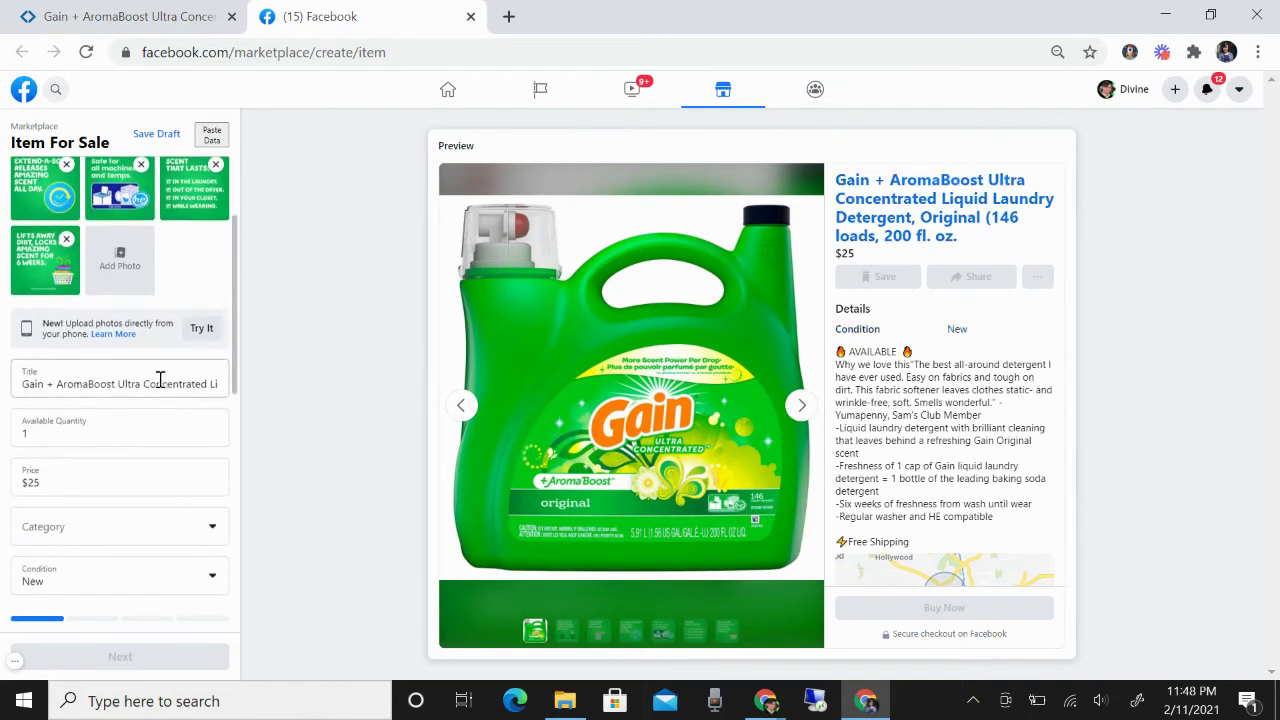
scroll(158, 376, "down", 1)
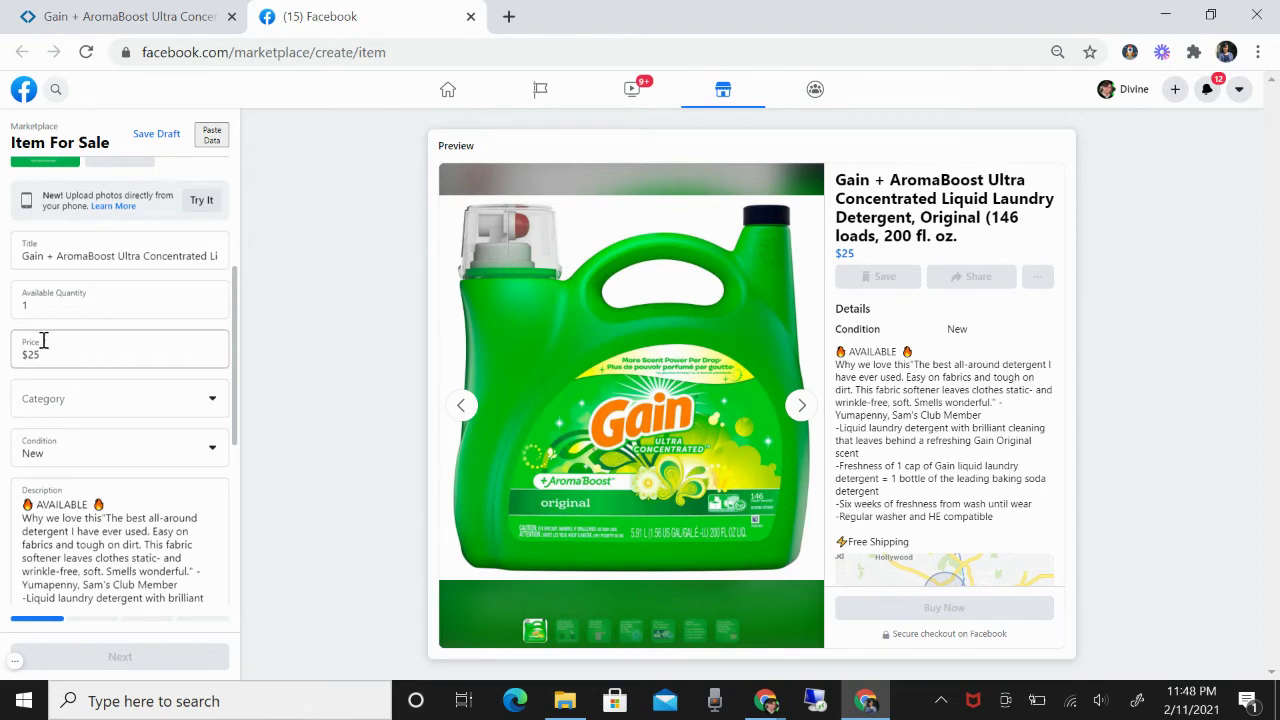
left_click(60, 353)
scroll(103, 354, "down", 1)
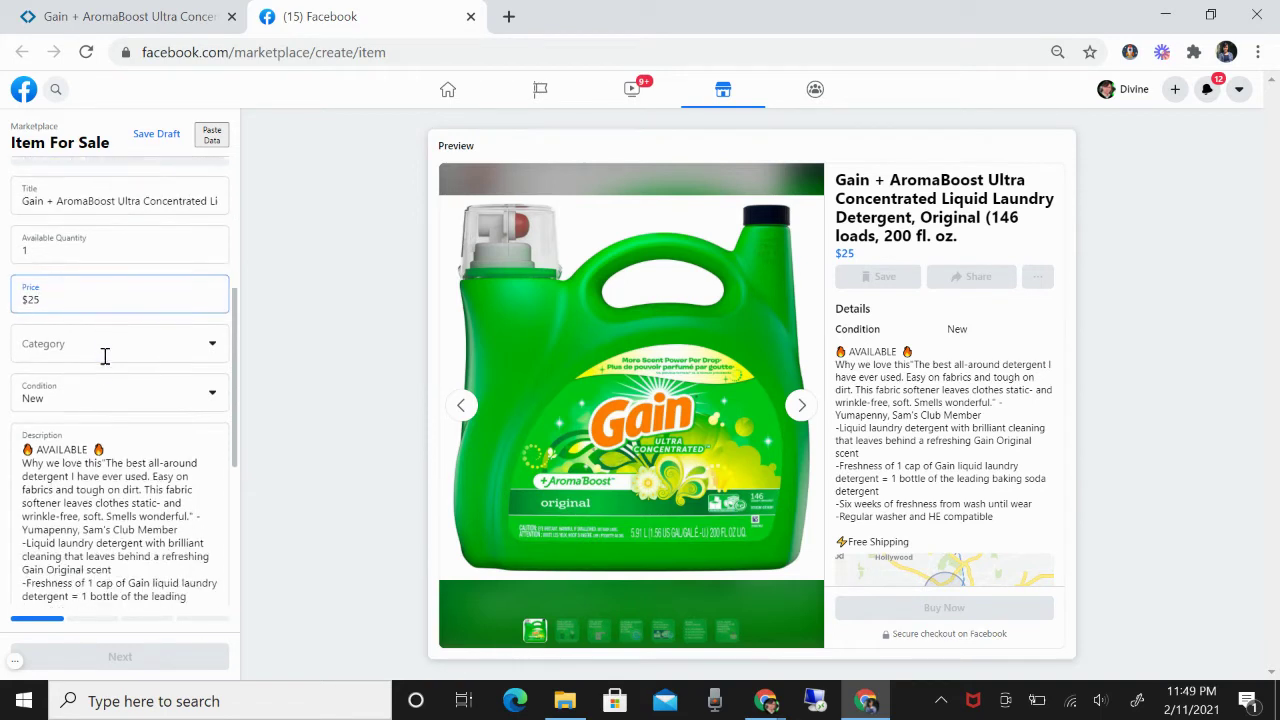
scroll(105, 356, "down", 1)
left_click(134, 314)
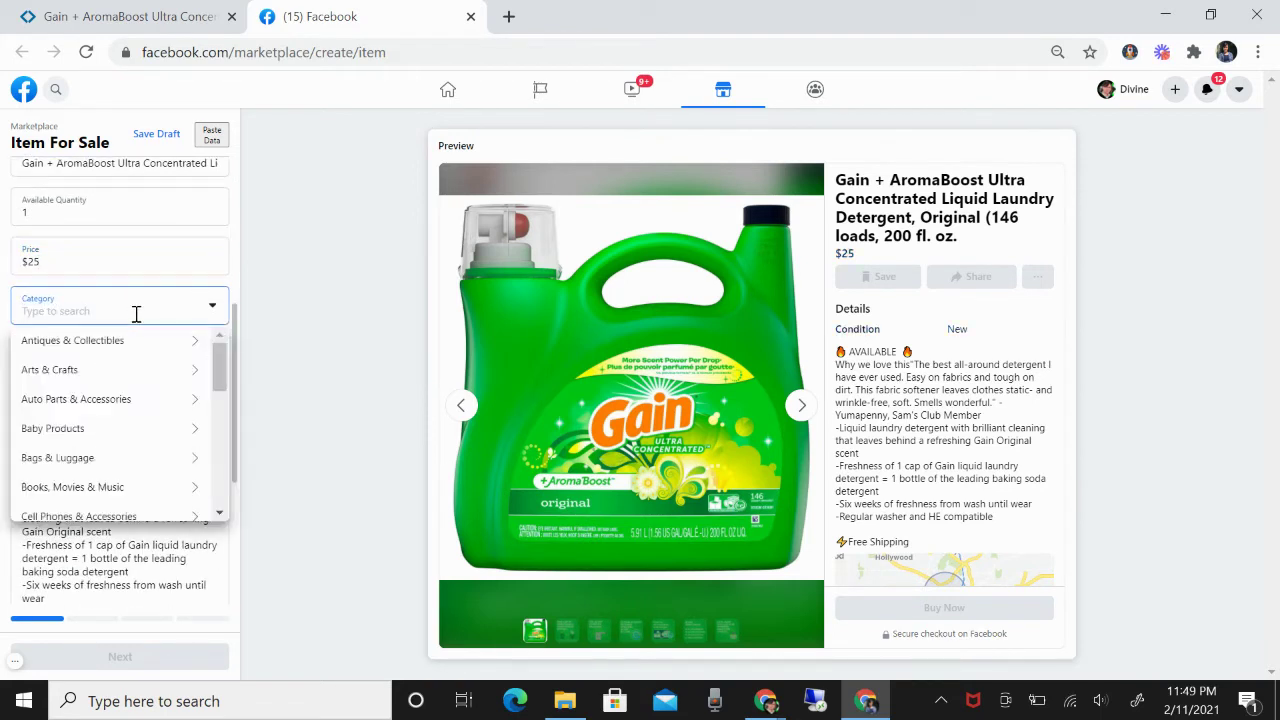
type("deter")
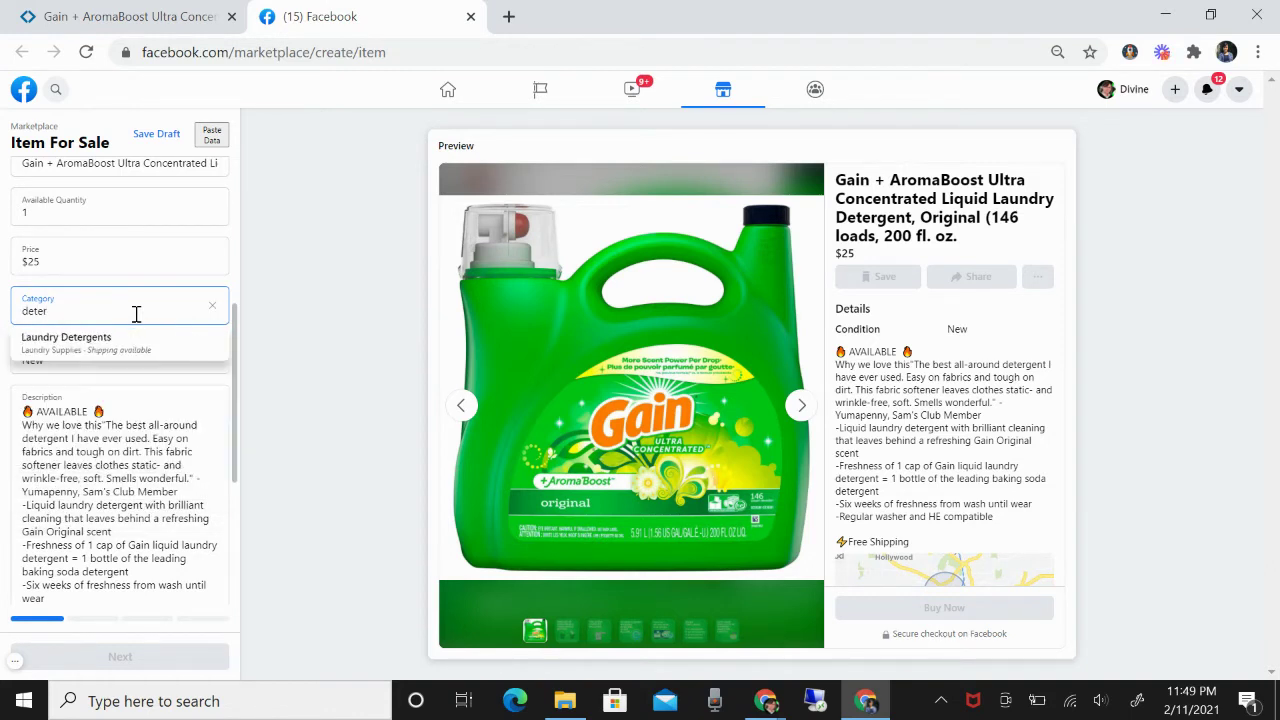
left_click(136, 345)
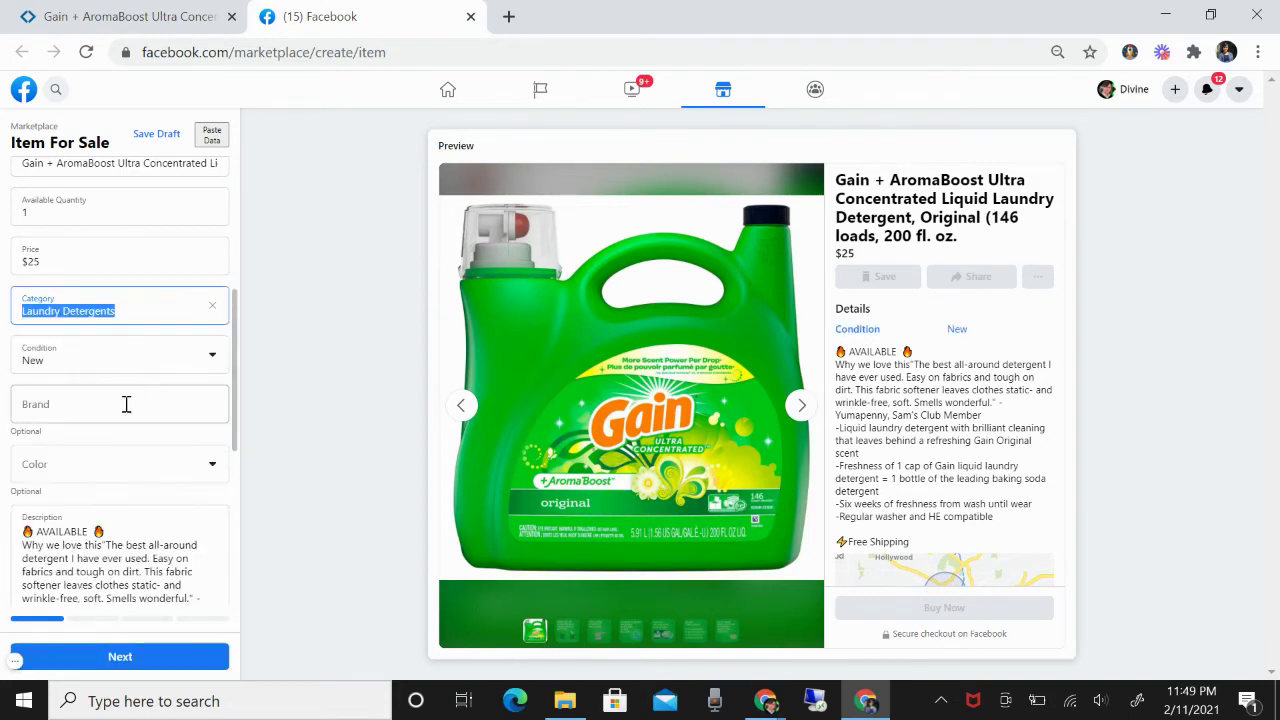
Enter Gain as the product brand
left_click(119, 404)
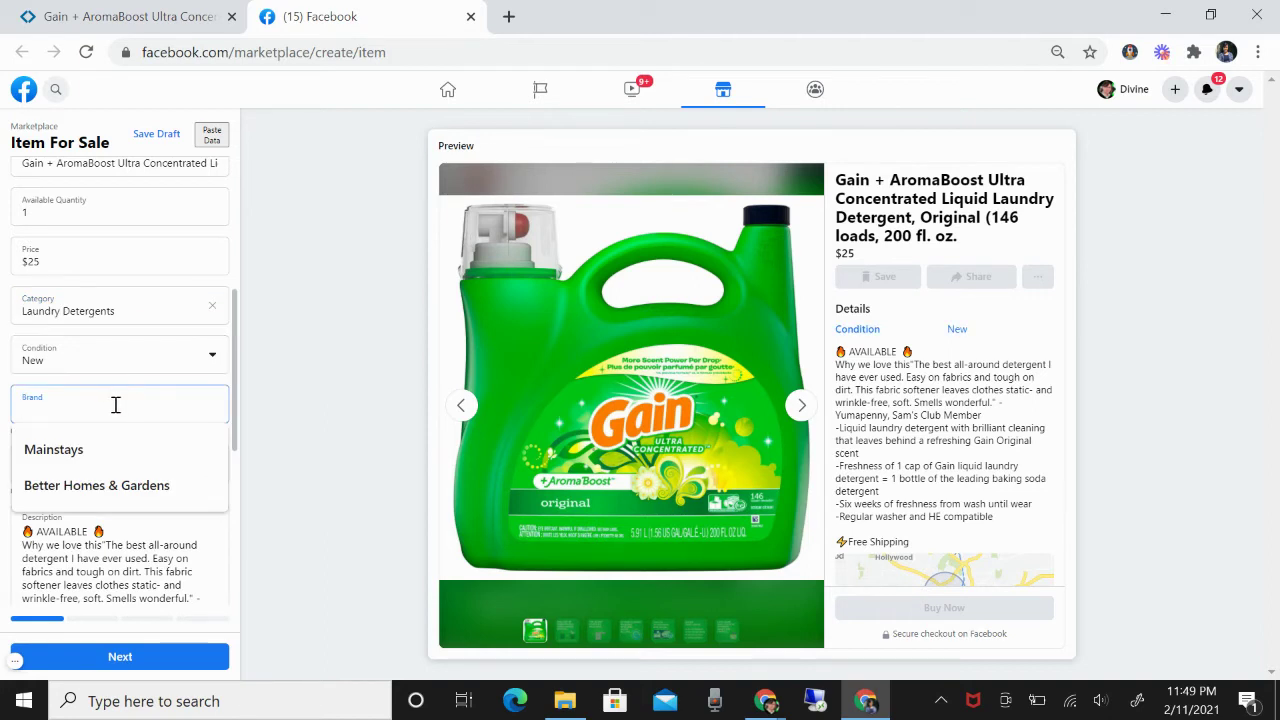
type("Gain")
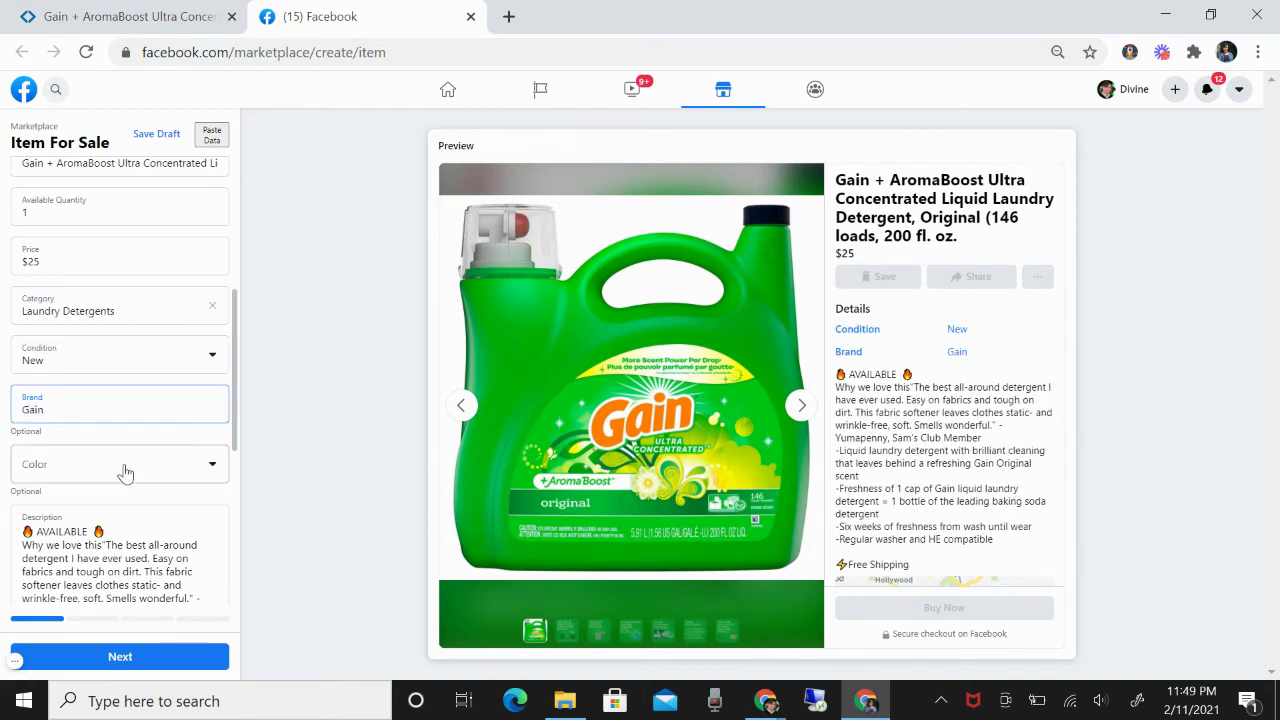
scroll(115, 450, "down", 2)
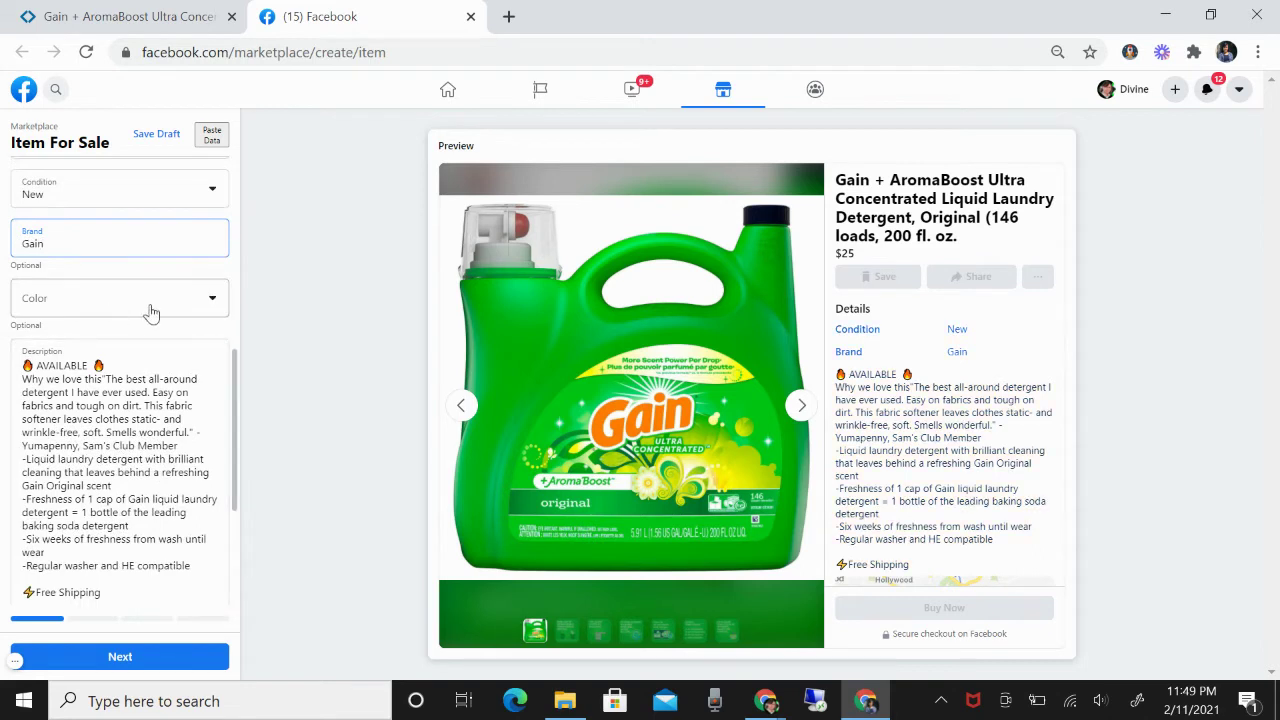
Delete the reviewer credit line from the description
left_click(120, 370)
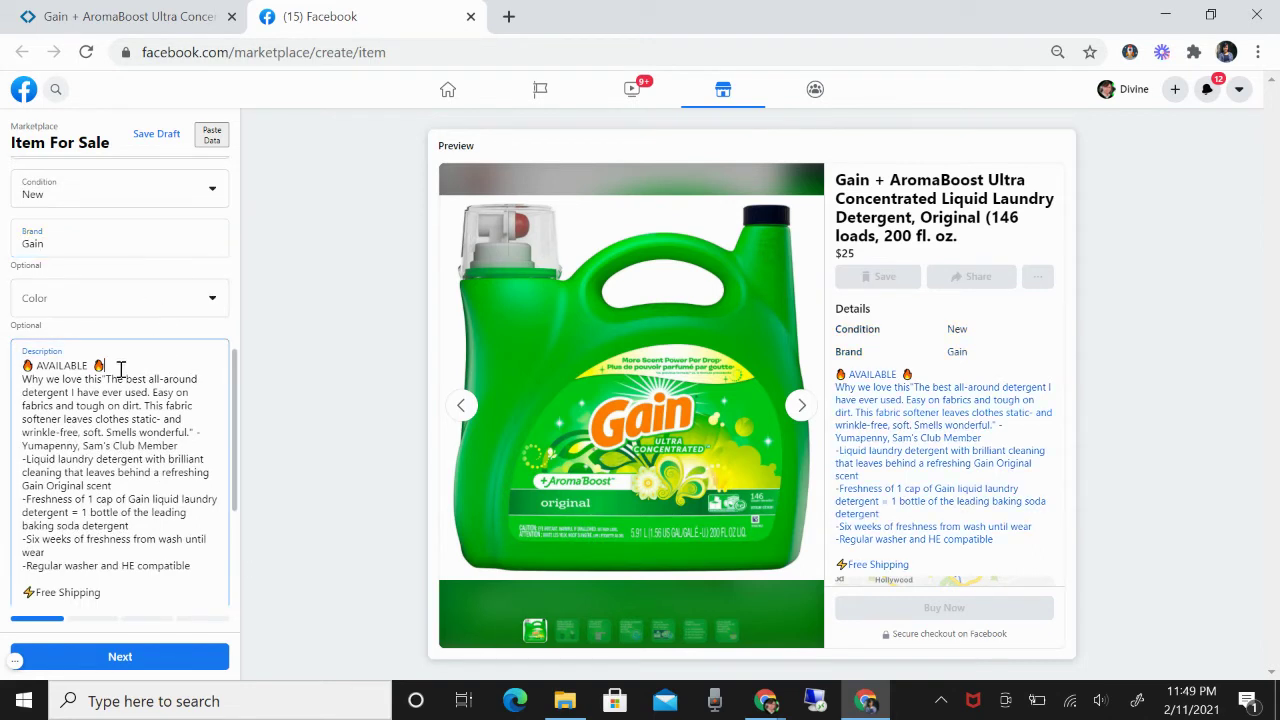
key("Return")
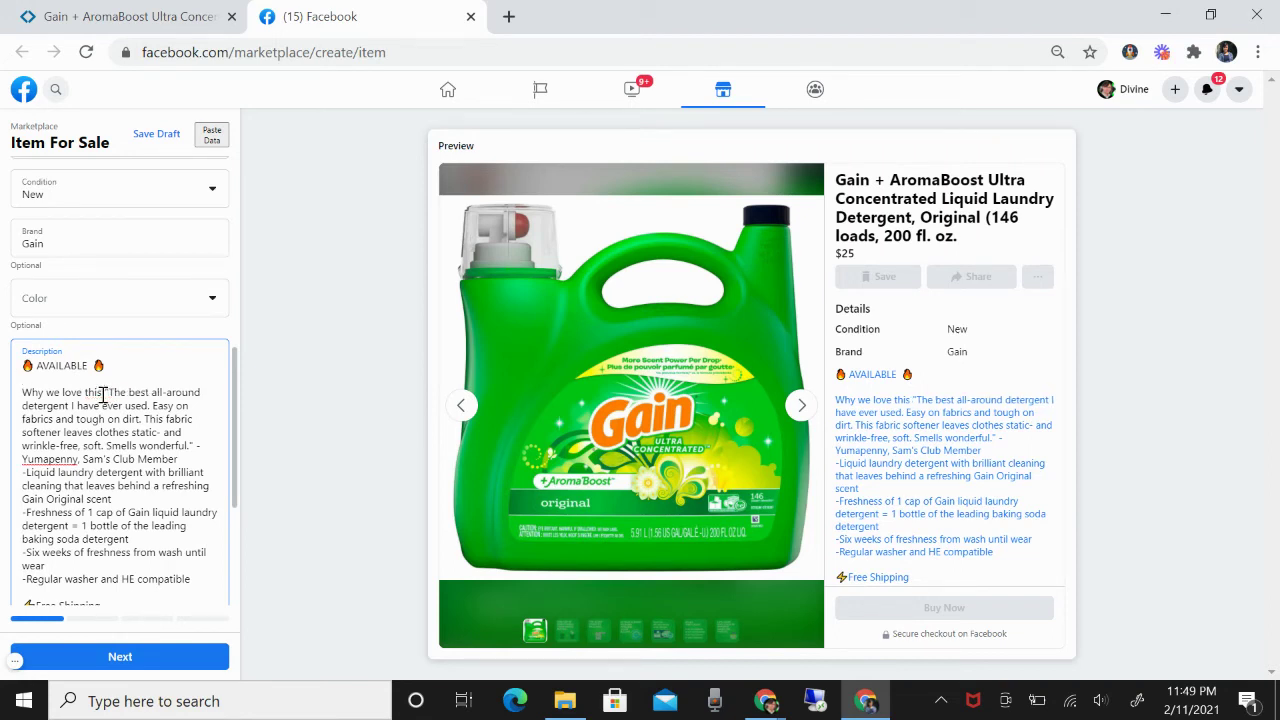
scroll(131, 470, "down", 1)
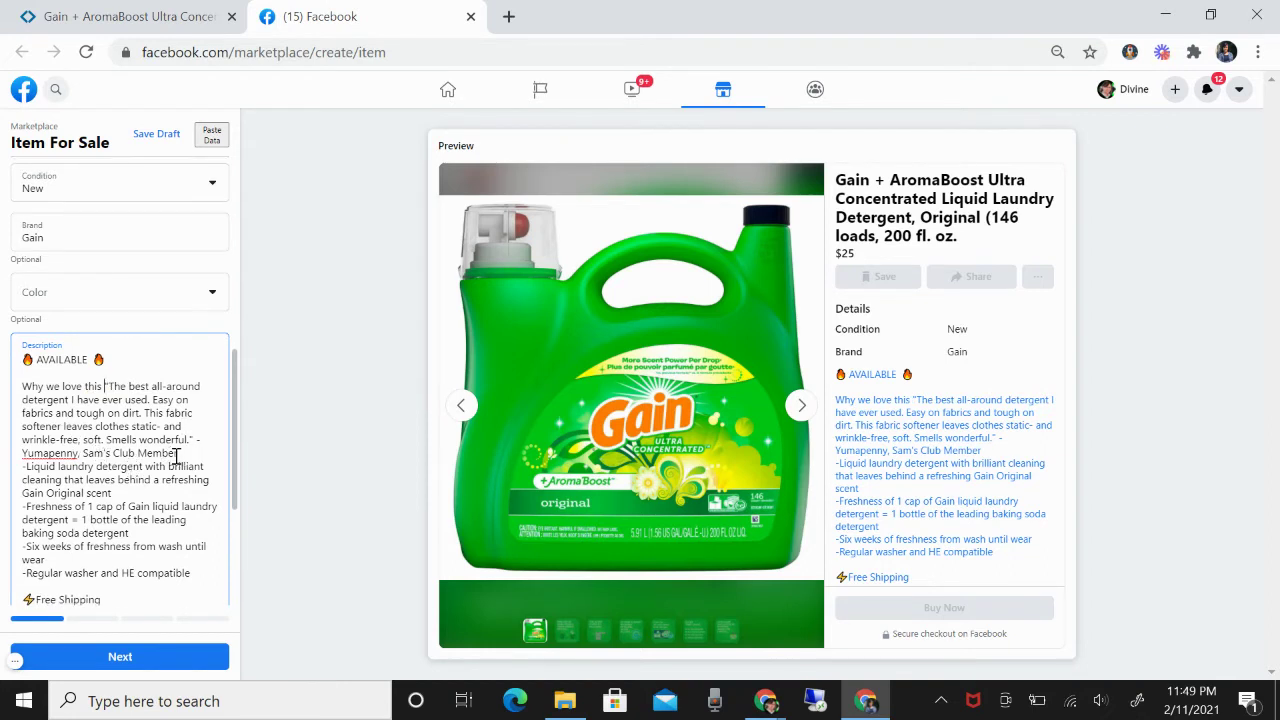
left_click_drag(178, 453, 17, 458)
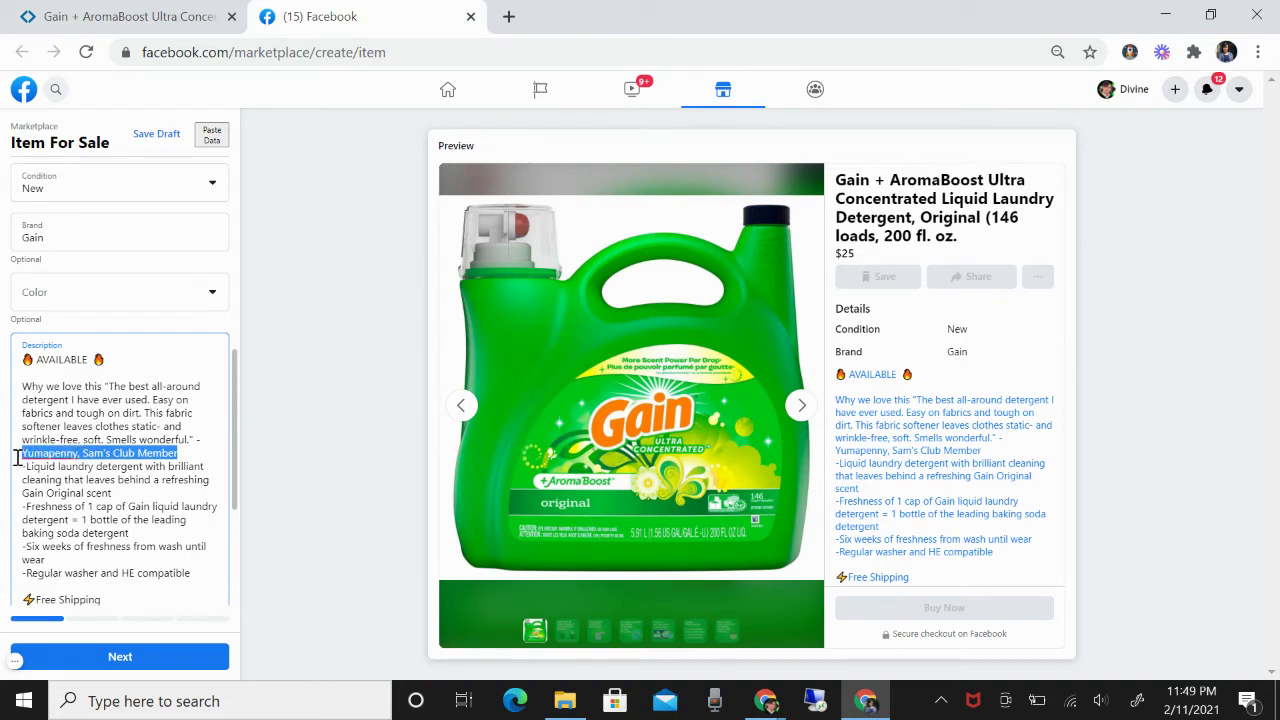
key("BackSpace")
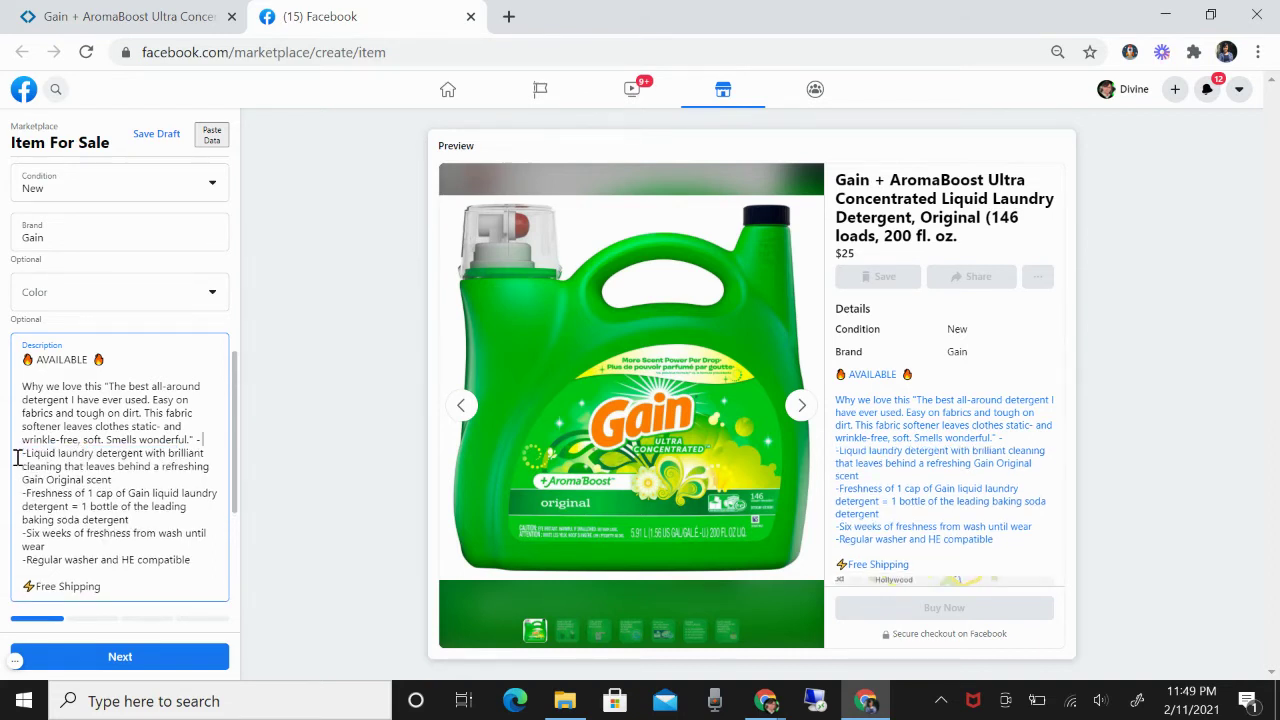
scroll(100, 470, "down", 1)
scroll(105, 474, "up", 1)
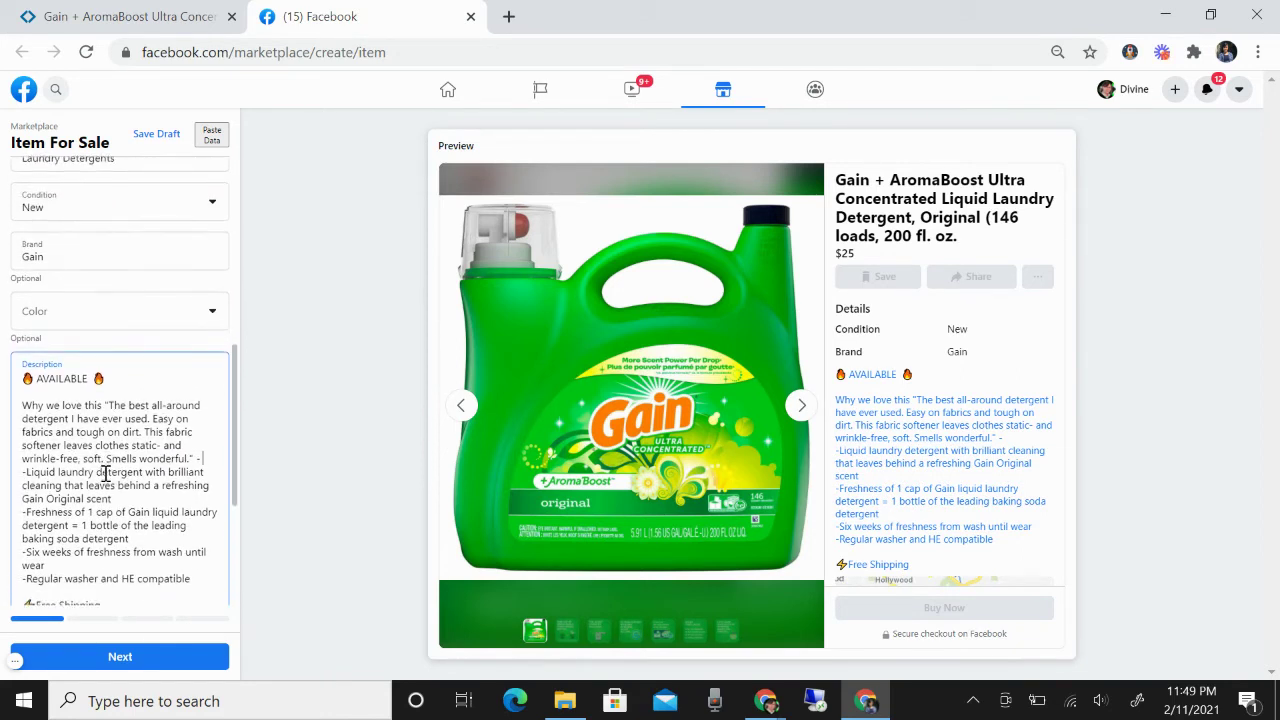
Add 'FREE SHIPPING' and 'YOU PAY HERE OR VIA PAYPAL, CASH APP OR VENMO' lines under AVAILABLE
left_click(112, 382)
key("Return")
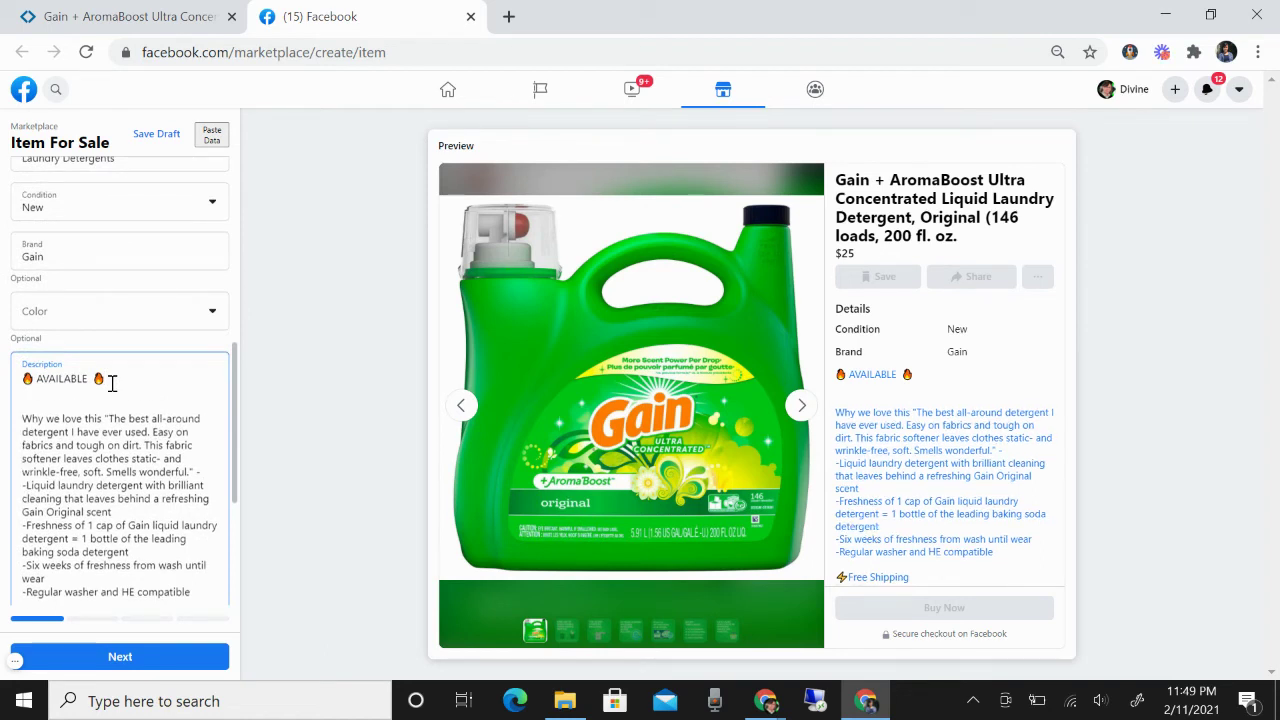
type("FREE SHIPPING")
key("Return")
type("FREE RE")
key("BackSpace")
key("BackSpace")
key("BackSpace")
key("BackSpace")
key("BackSpace")
key("BackSpace")
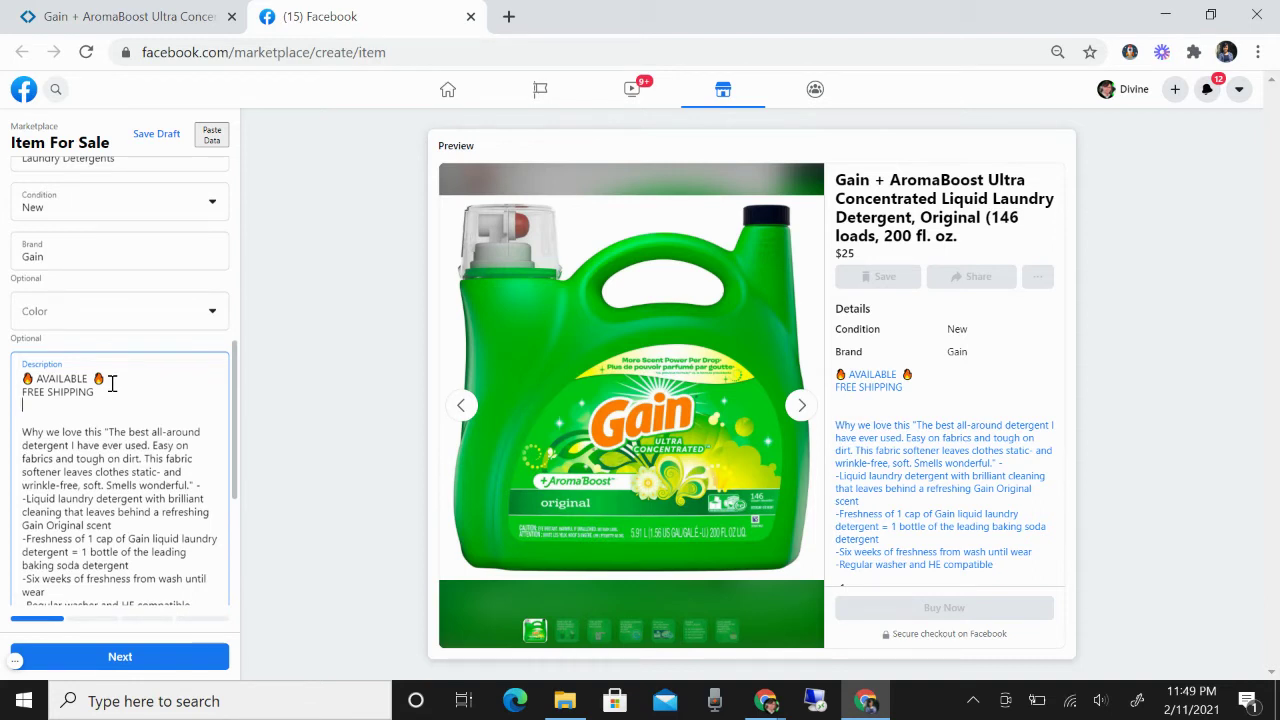
left_click(43, 407)
type("YOU PAY HERE O")
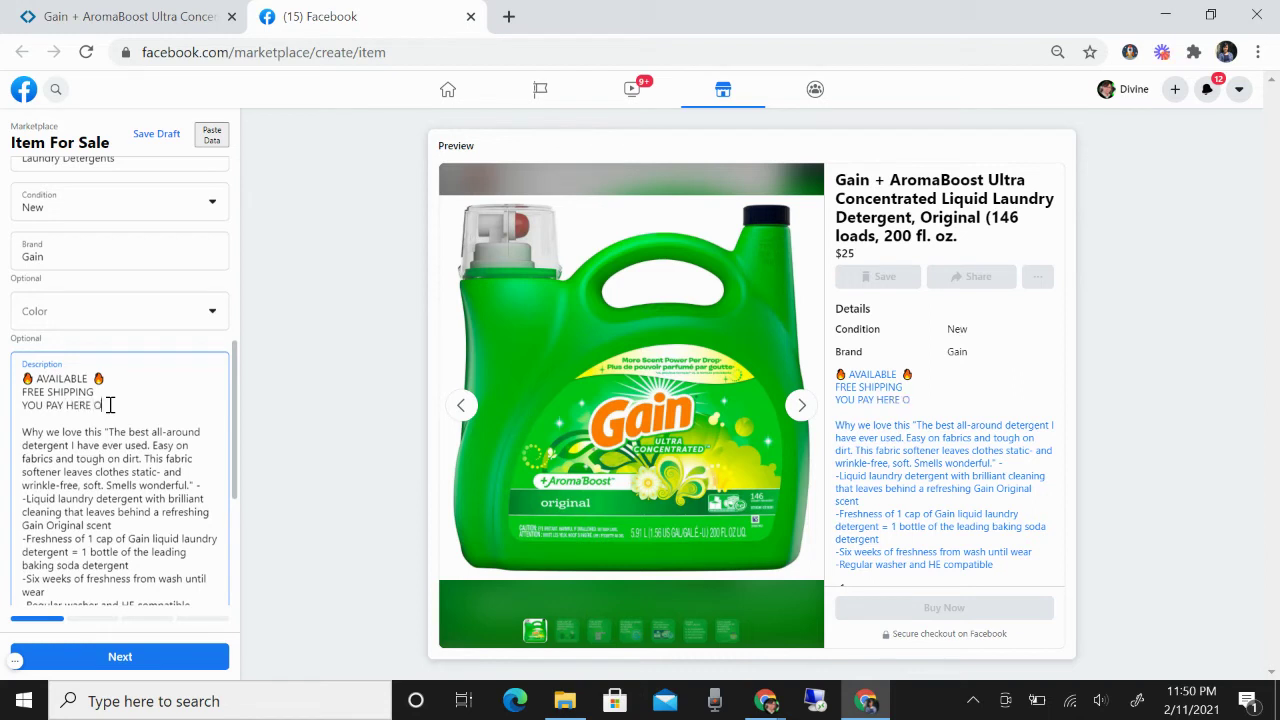
type("R VIA PAYPAL, CAS")
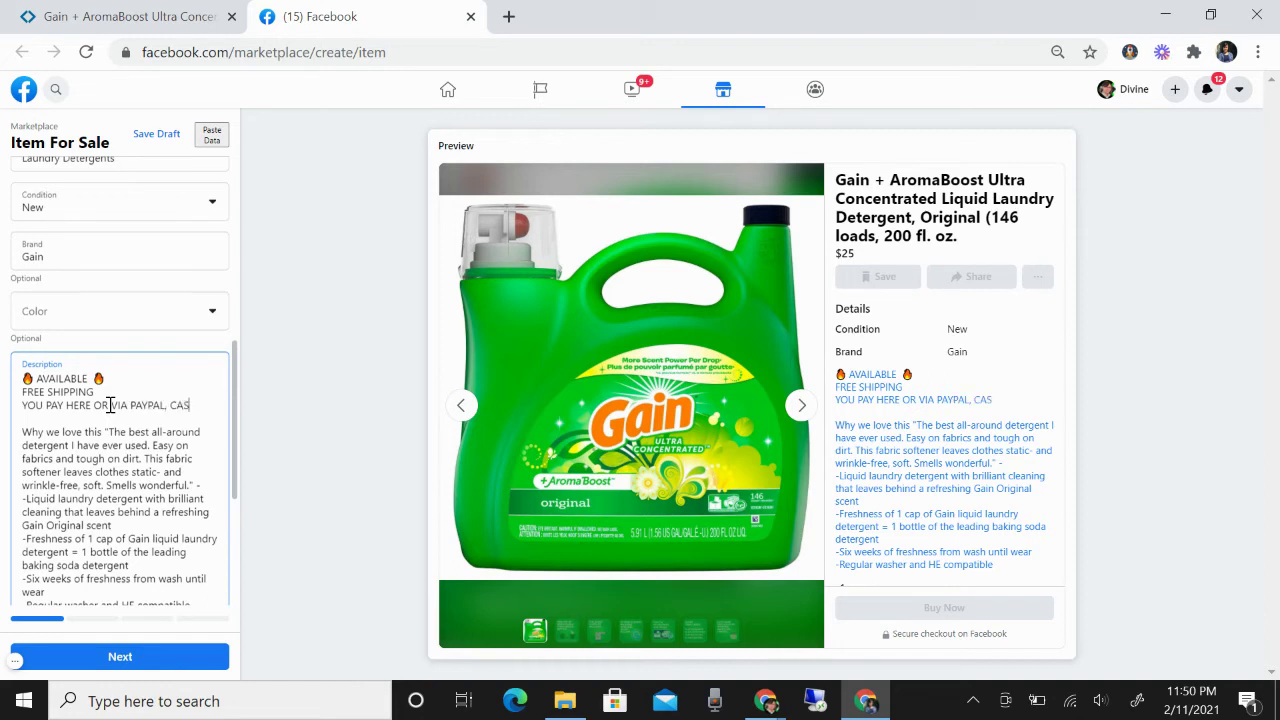
type("H APP")
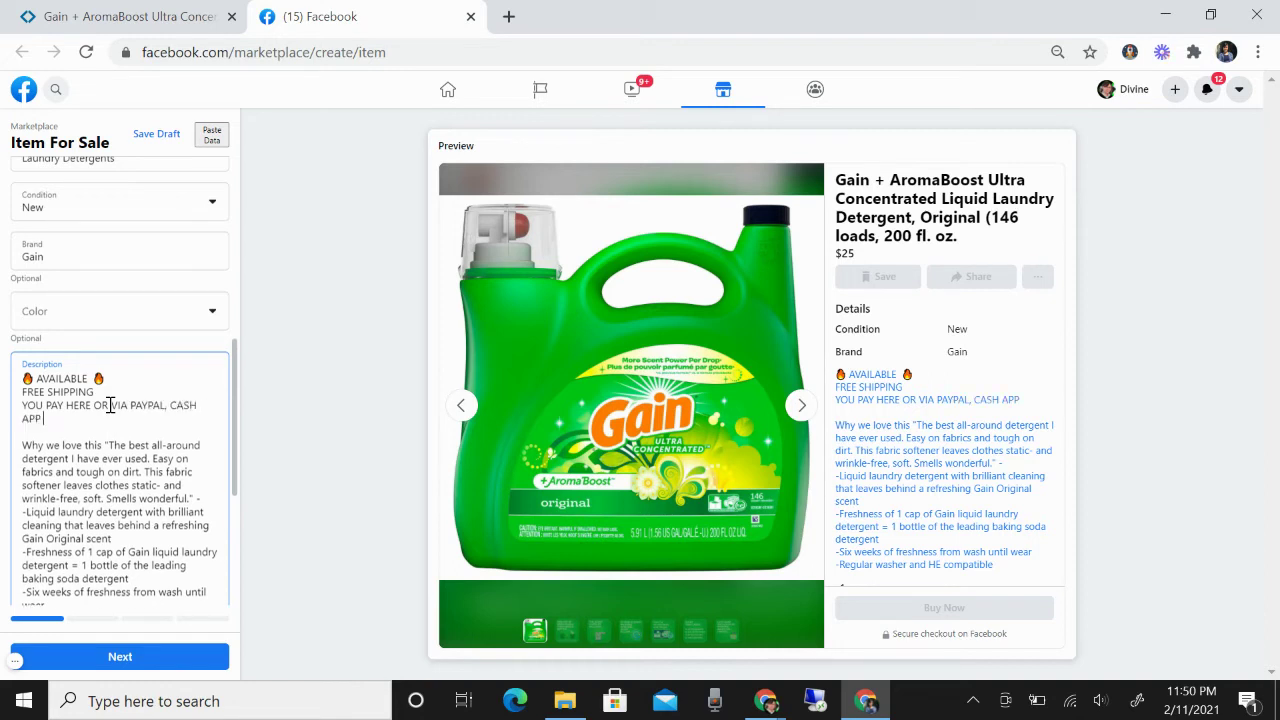
type(" OR VENMO")
scroll(184, 400, "down", 5)
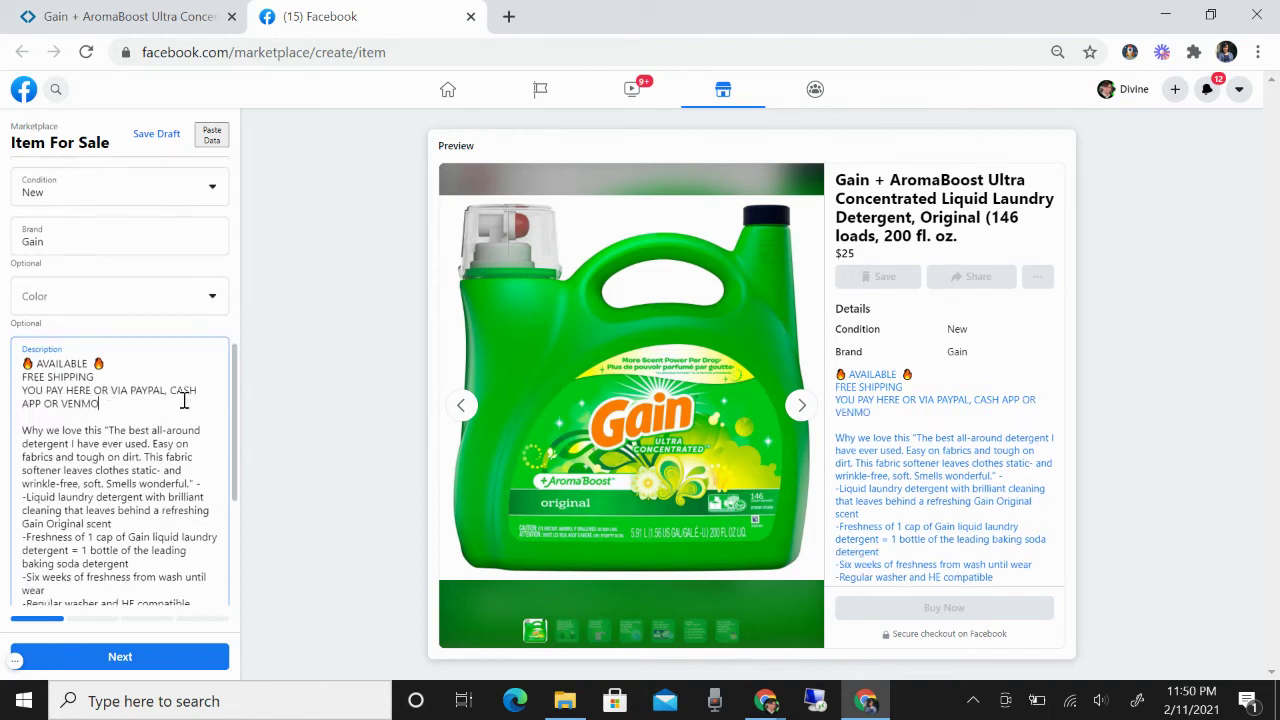
Add the product tags detergent soap, cleaning and washing
left_click(147, 414)
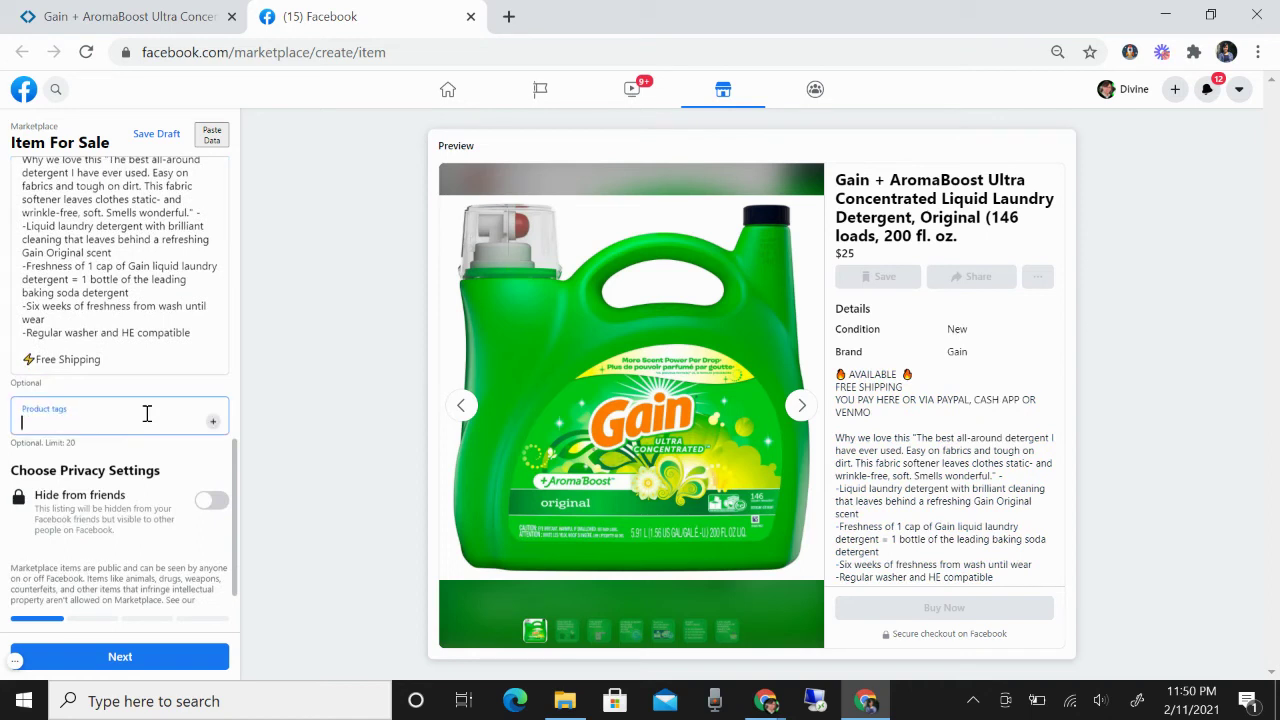
type("detergent")
type(" soap")
key("Return")
type("cleaning")
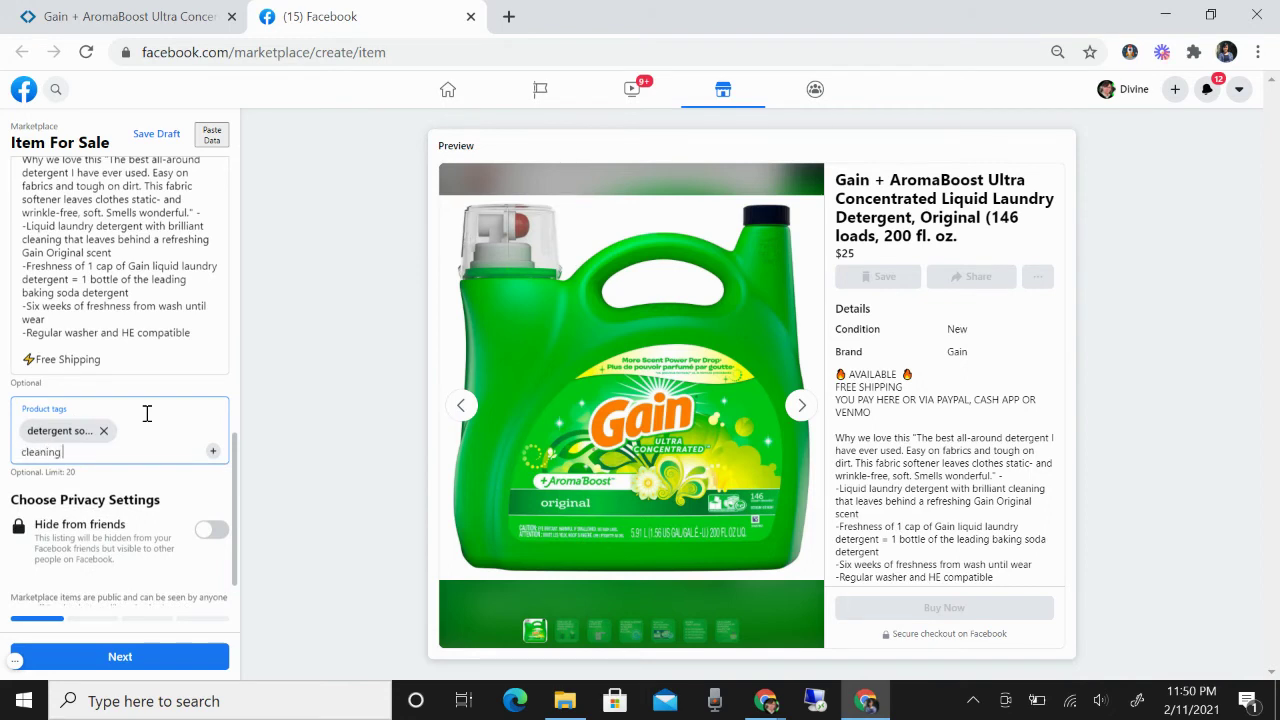
key("Return")
type("washing")
key("Return")
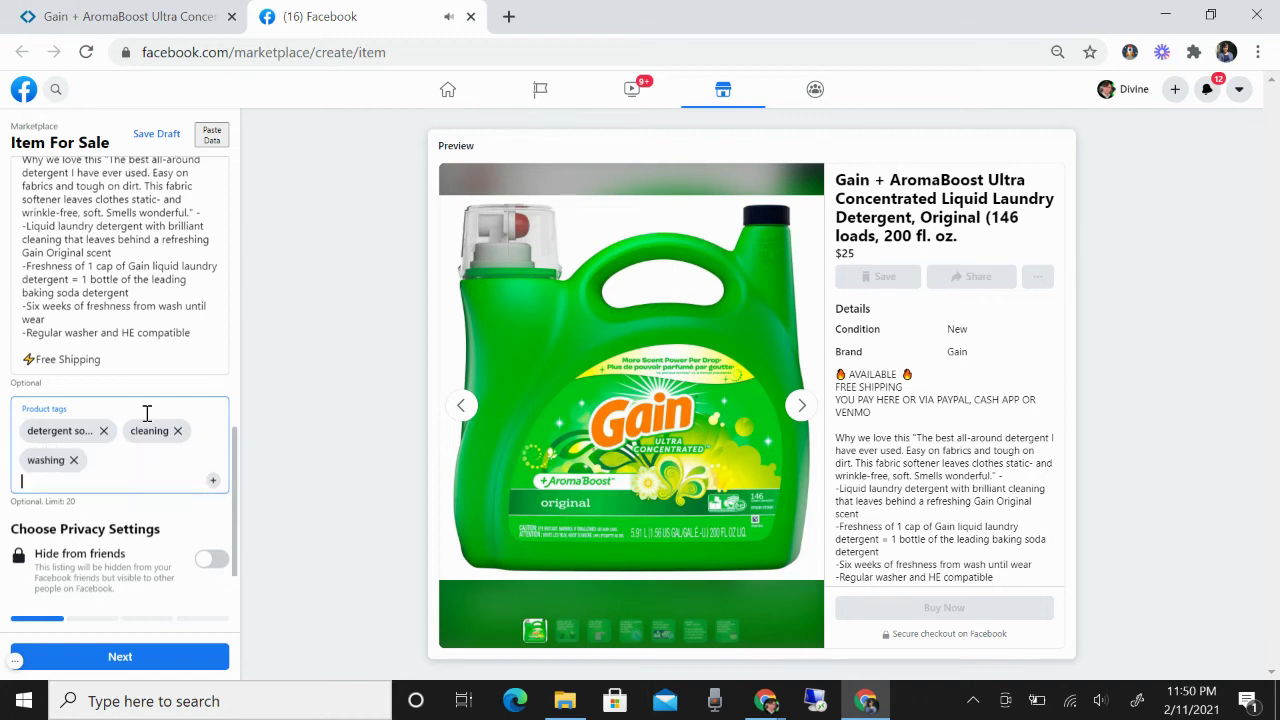
Turn on Hide from friends for the listing
scroll(165, 450, "down", 1)
scroll(165, 450, "down", 1)
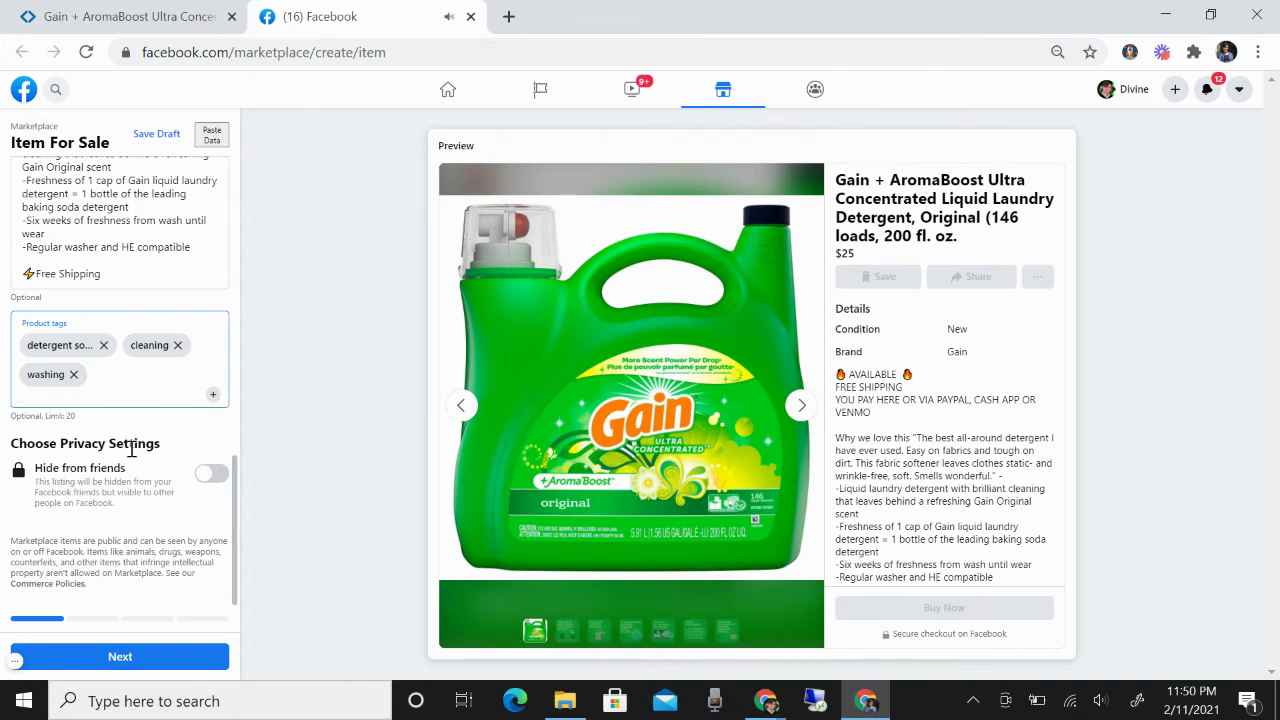
left_click(213, 474)
Set delivery to Shipping only using your own shipping label
left_click(131, 662)
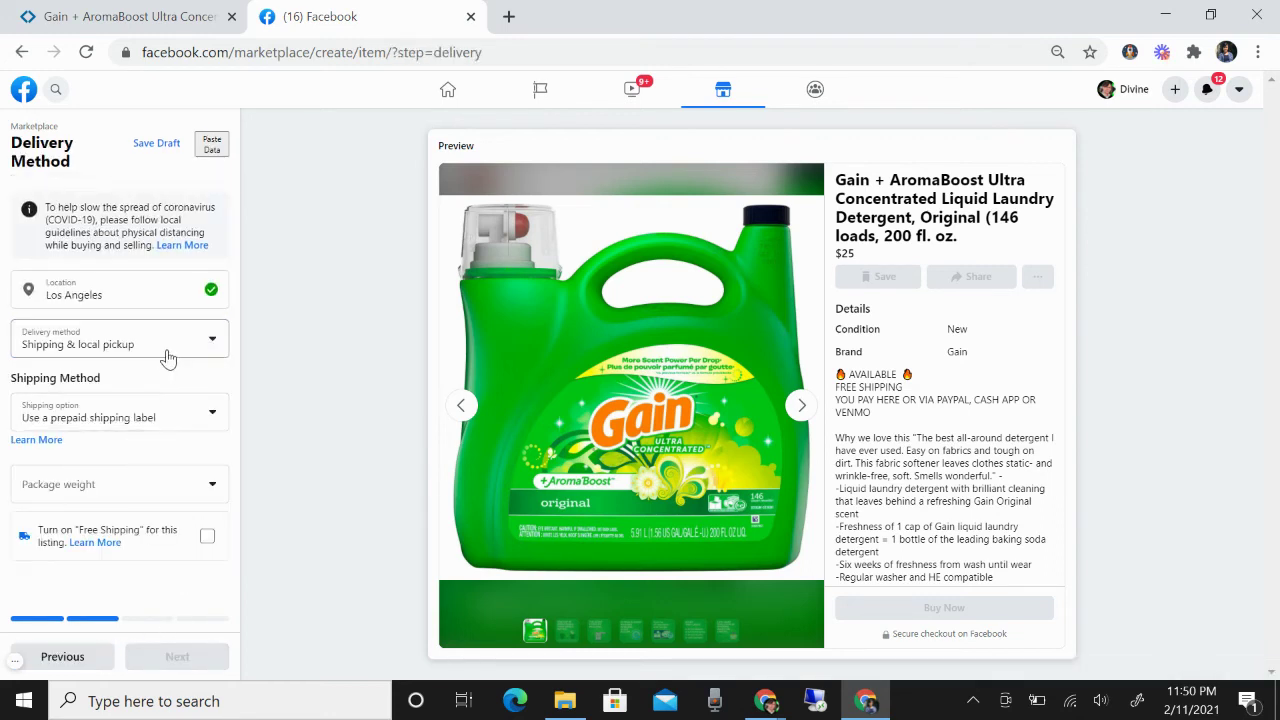
left_click(165, 352)
left_click(128, 452)
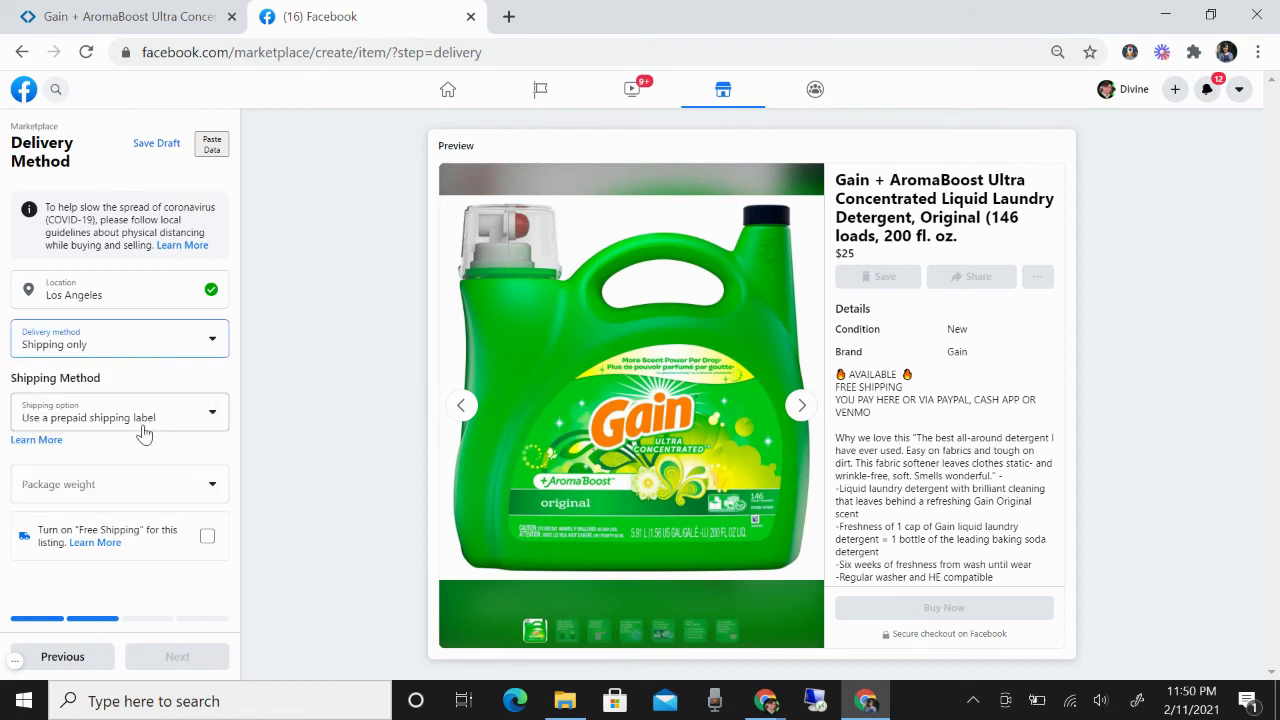
left_click(157, 421)
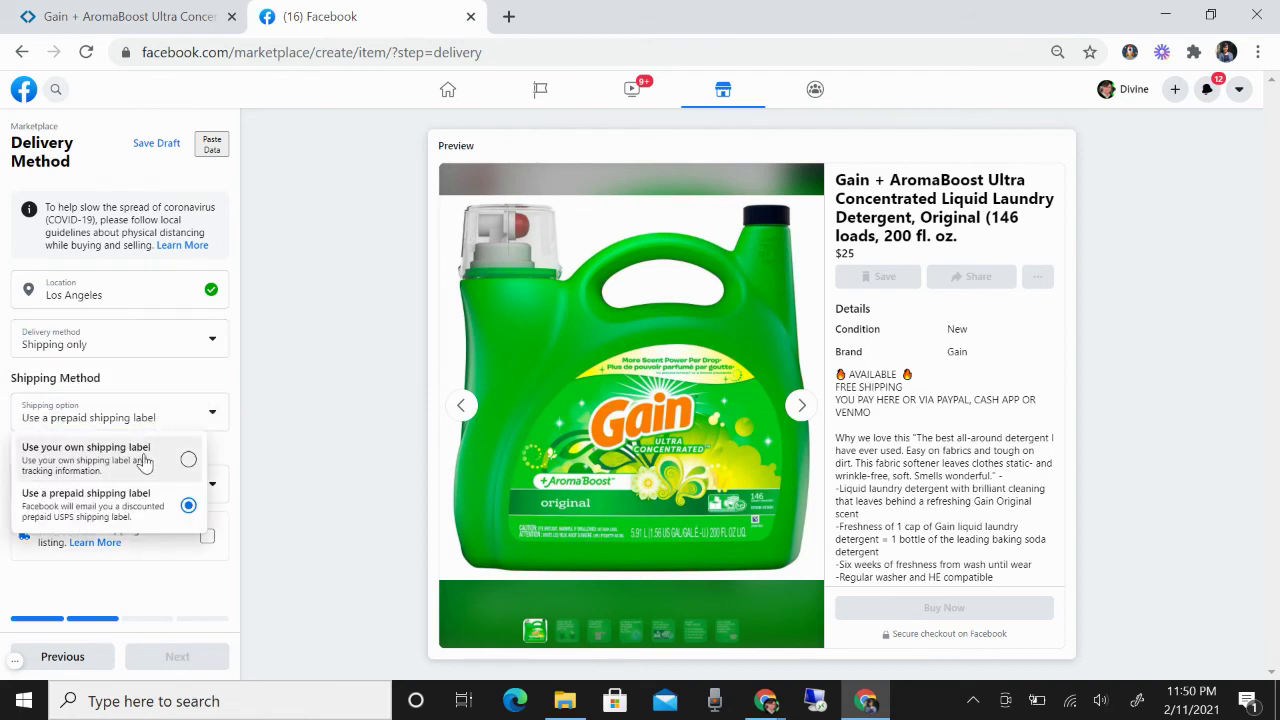
left_click(145, 458)
Enter a $0 shipping rate and enable Free Shipping
left_click(145, 460)
type("0")
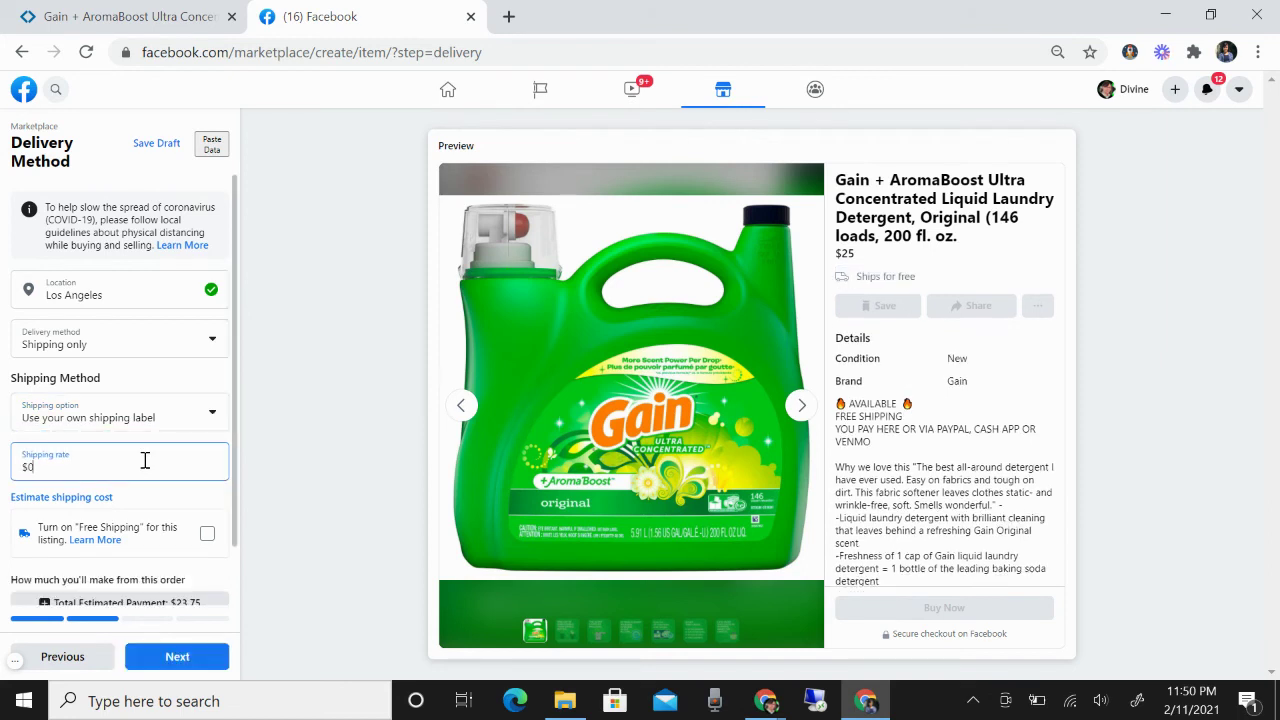
scroll(195, 503, "down", 1)
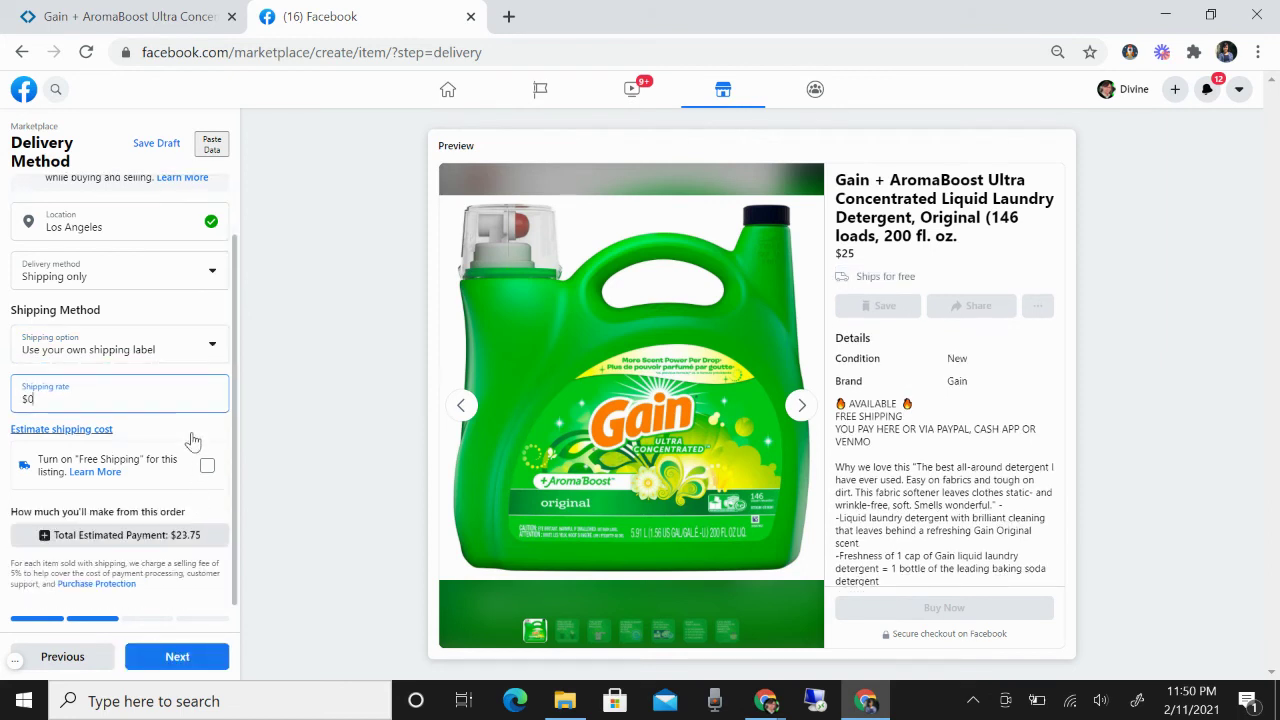
left_click(206, 465)
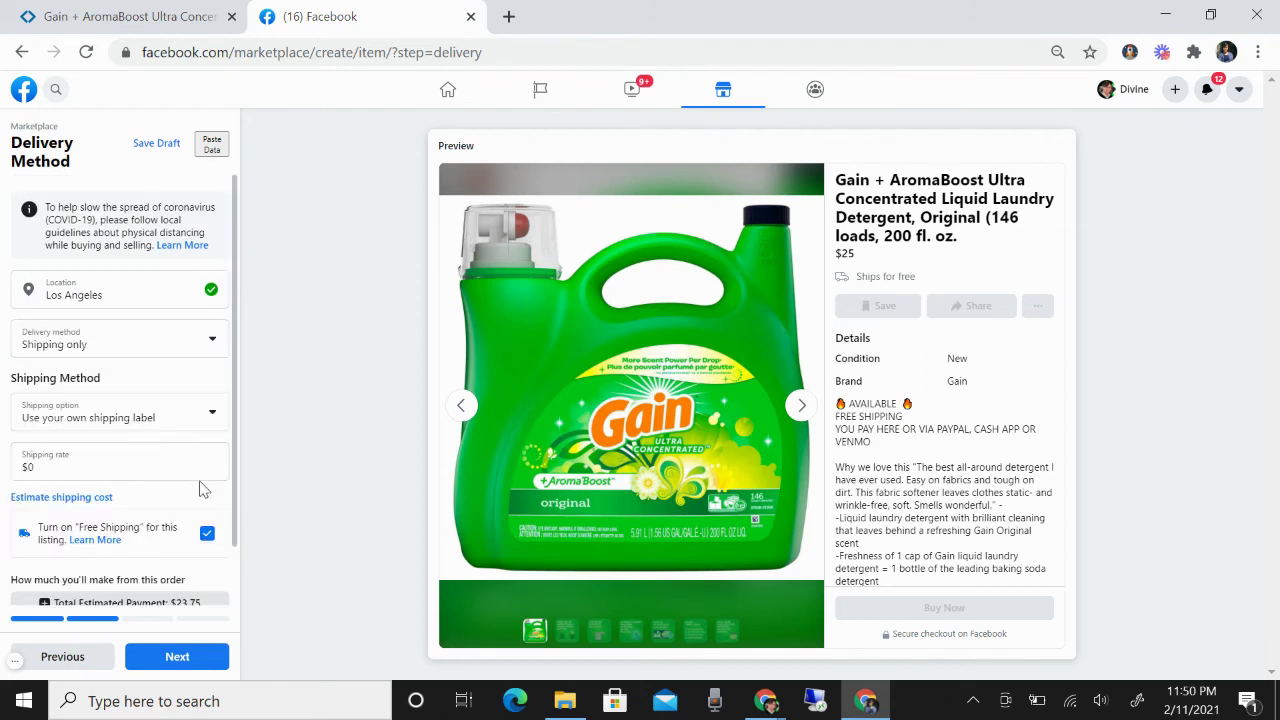
scroll(205, 490, "down", 1)
Advance past Allow Offers, publish the listing, and minimize the ZeeDrop chat window
left_click(176, 657)
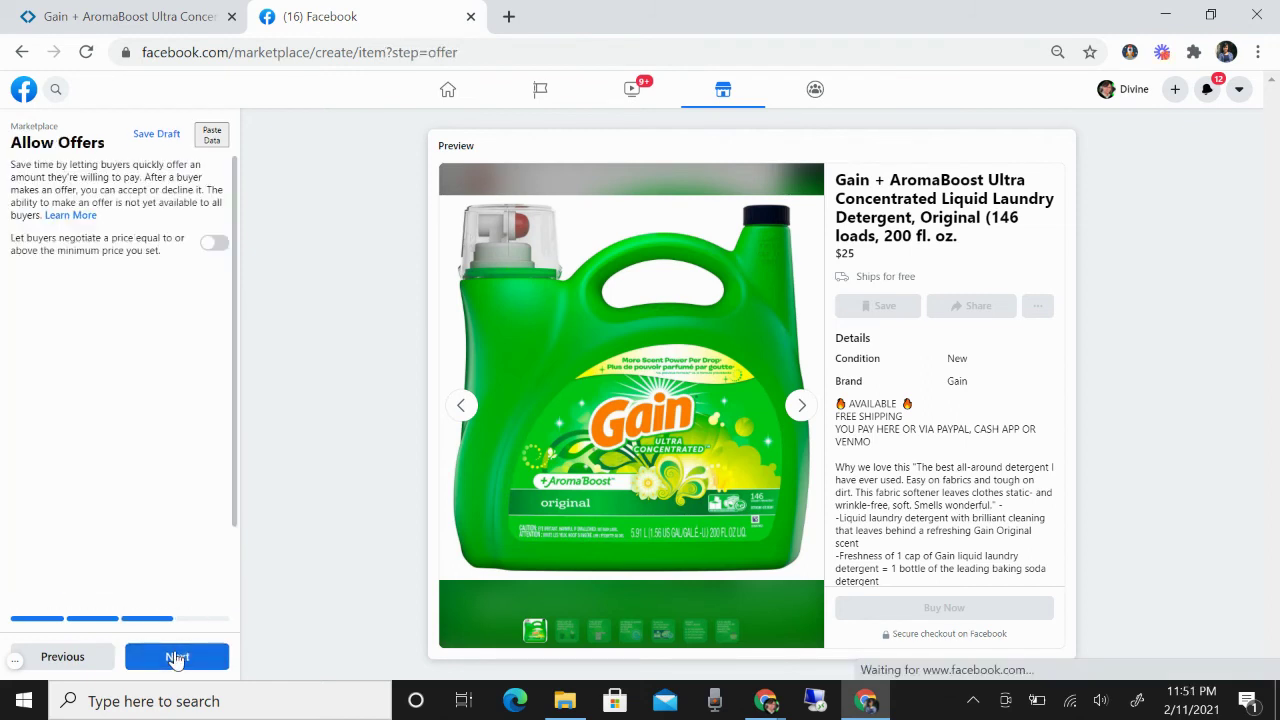
left_click(176, 657)
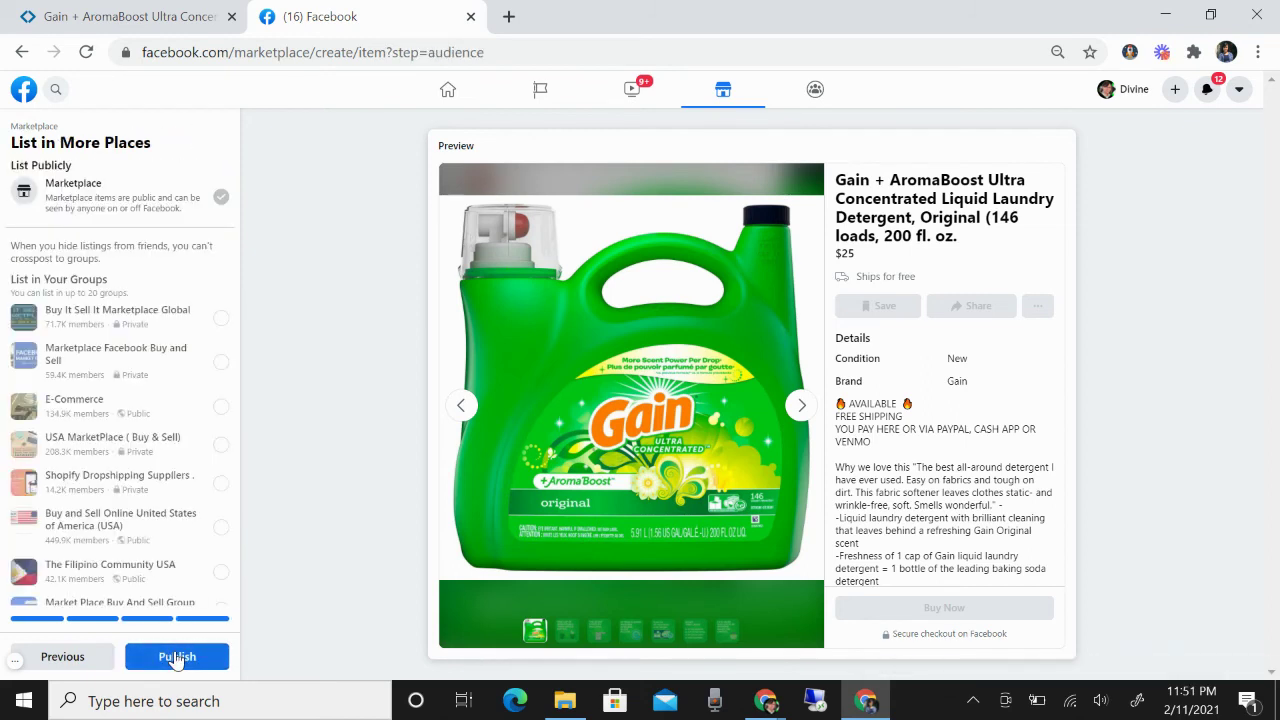
left_click(176, 655)
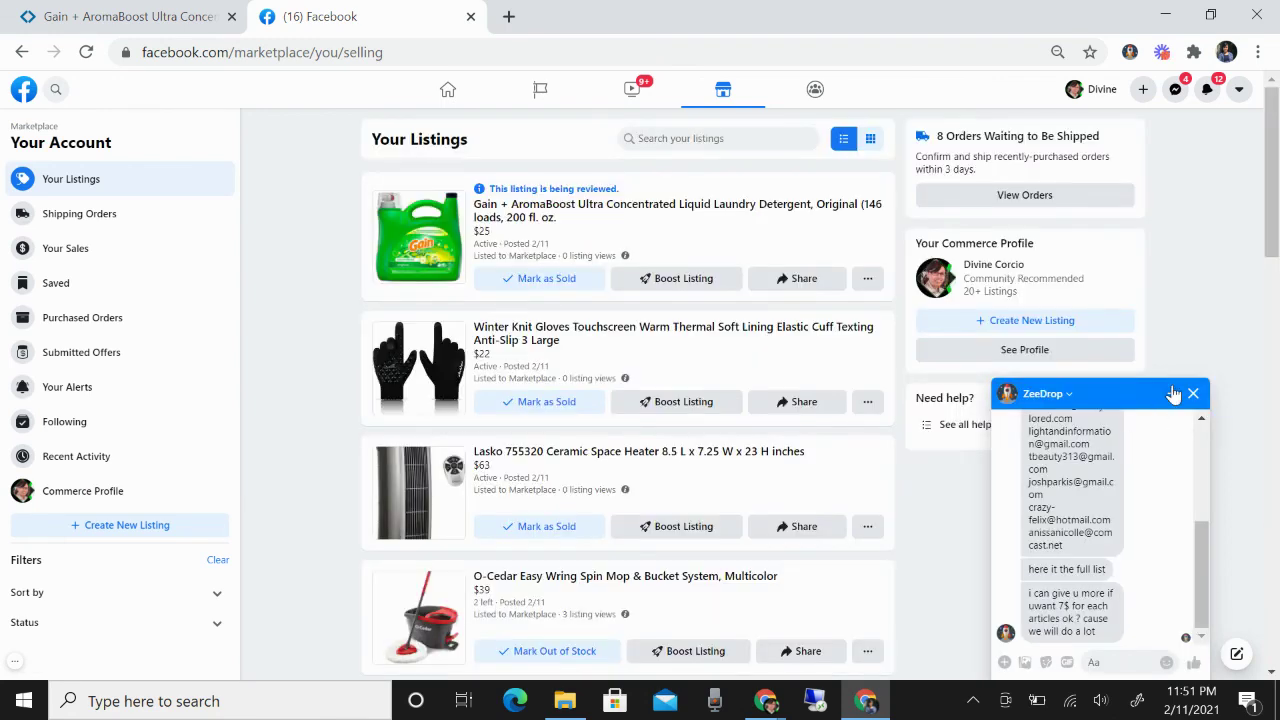
left_click(1172, 393)
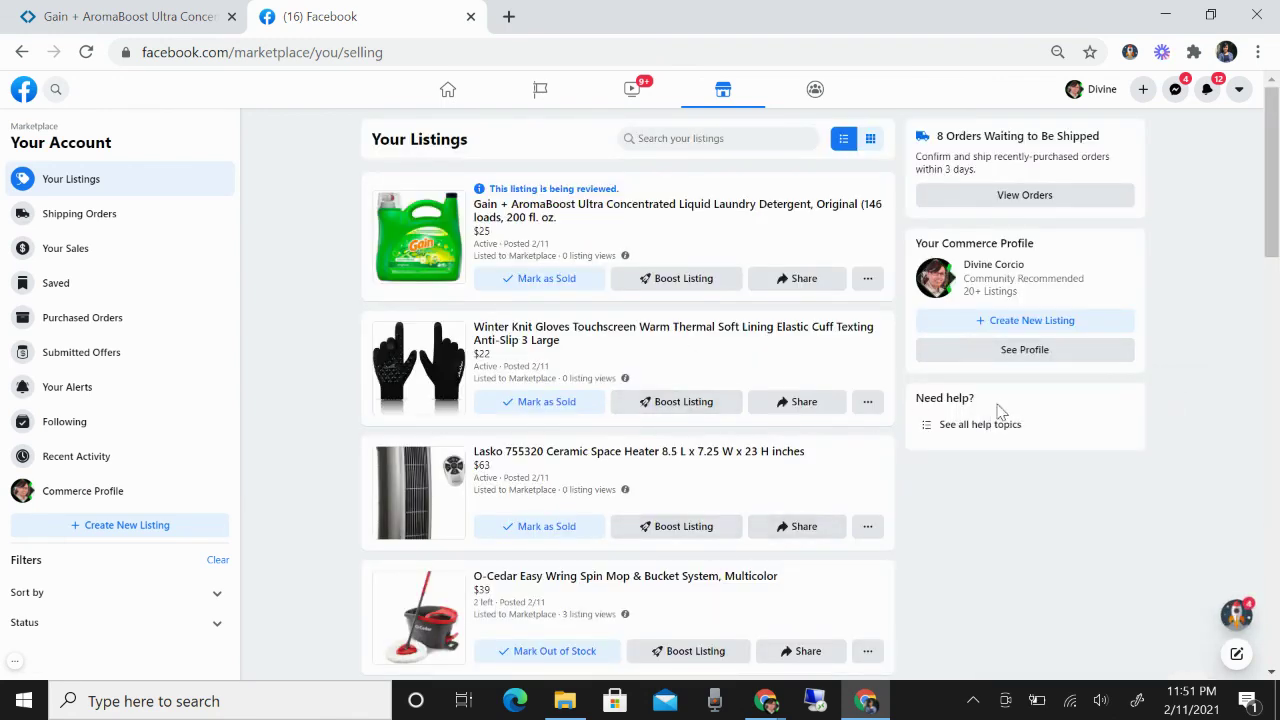